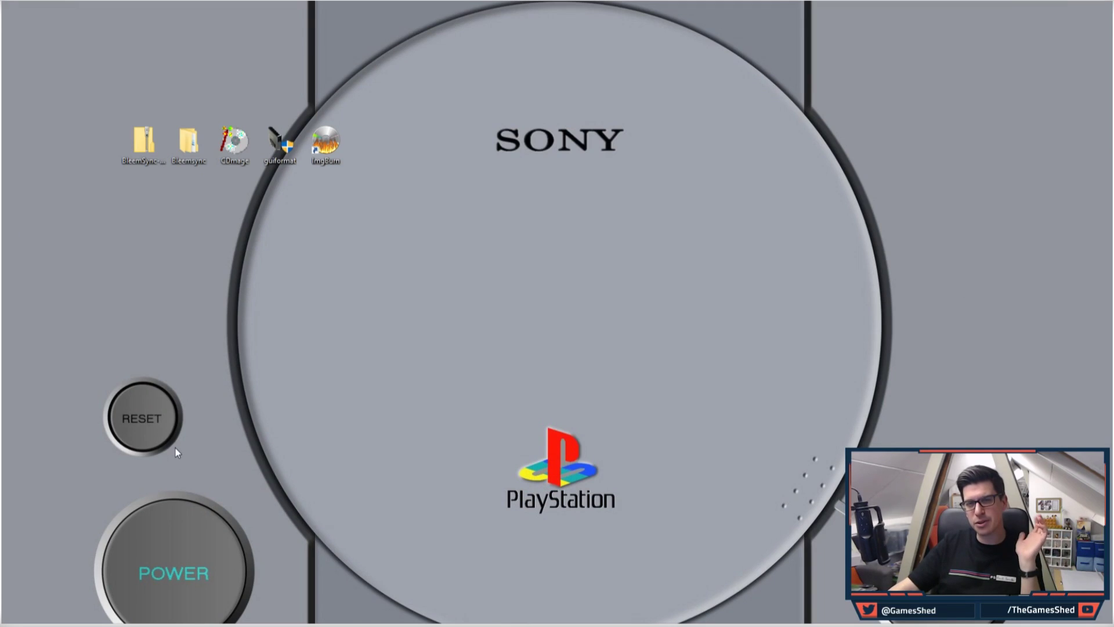
In Firefox, open the General CD Utils category from the Emuparadise Links & Downloads page.
{"action": "left_click", "coordinate": [268, 567]}
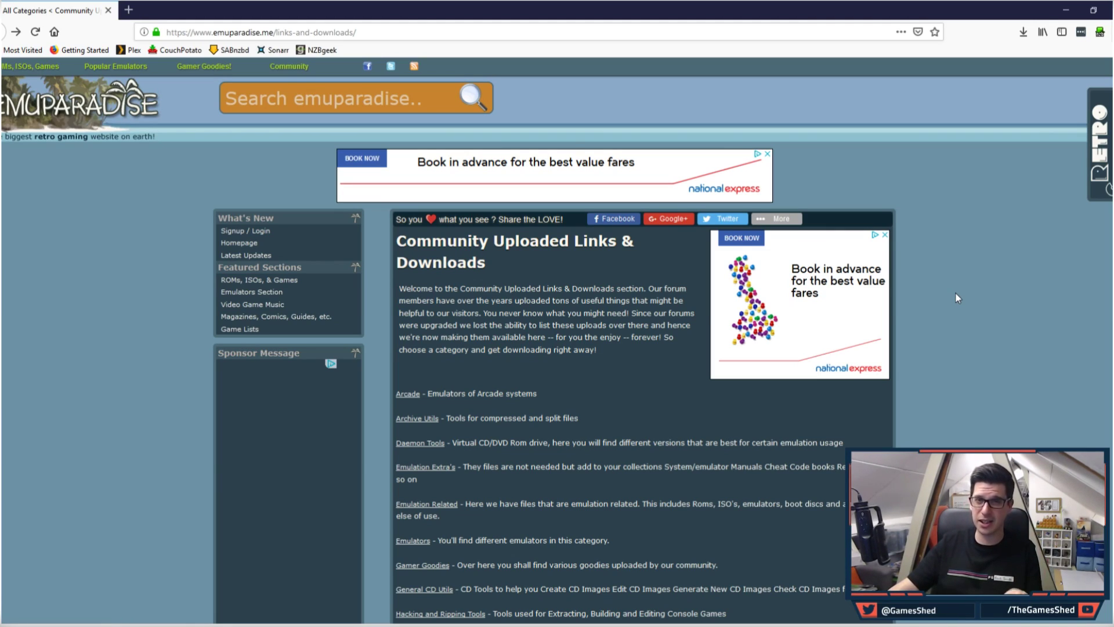
{"action": "scroll", "coordinate": [949, 317], "scroll_direction": "down", "scroll_amount": 15}
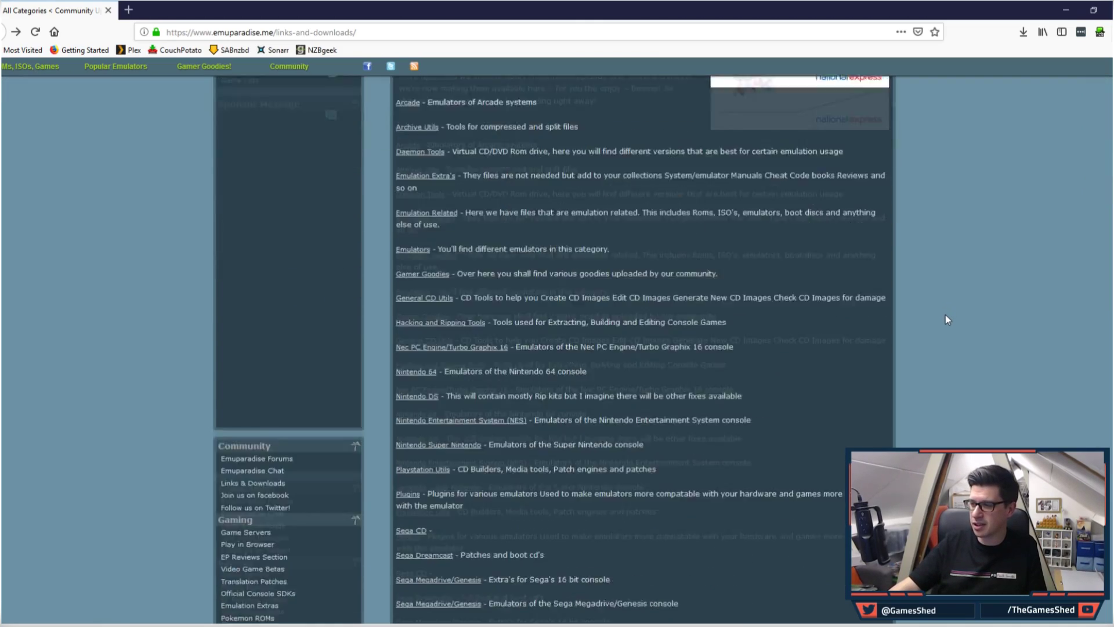
{"action": "scroll", "coordinate": [946, 318], "scroll_direction": "up", "scroll_amount": 8}
{"action": "scroll", "coordinate": [945, 314], "scroll_direction": "up", "scroll_amount": 6}
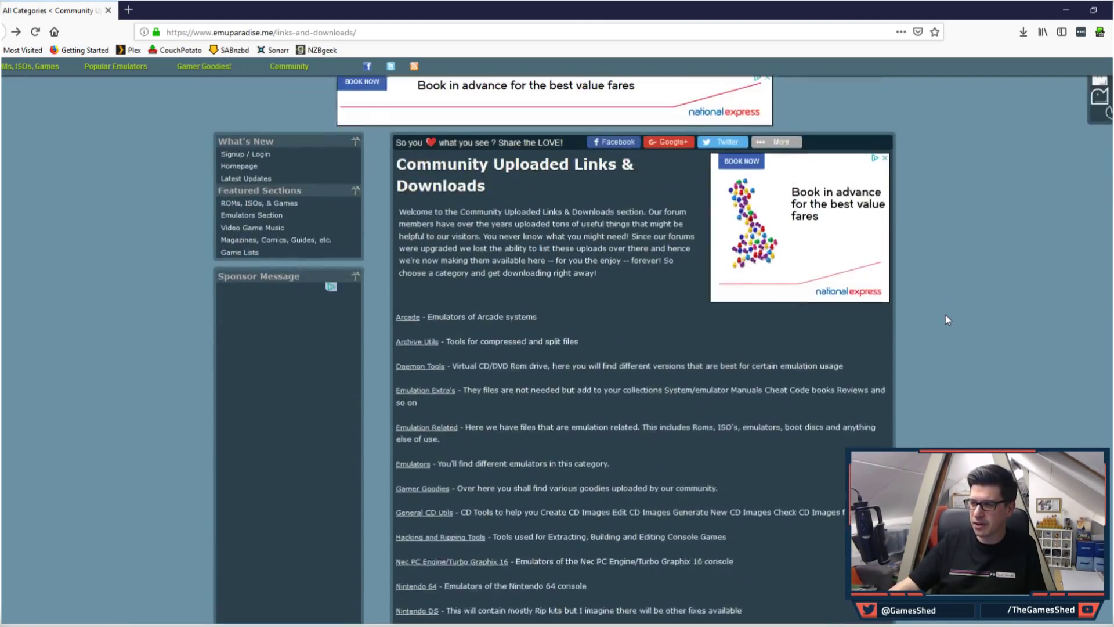
{"action": "scroll", "coordinate": [945, 314], "scroll_direction": "down", "scroll_amount": 2}
{"action": "scroll", "coordinate": [964, 320], "scroll_direction": "down", "scroll_amount": 2}
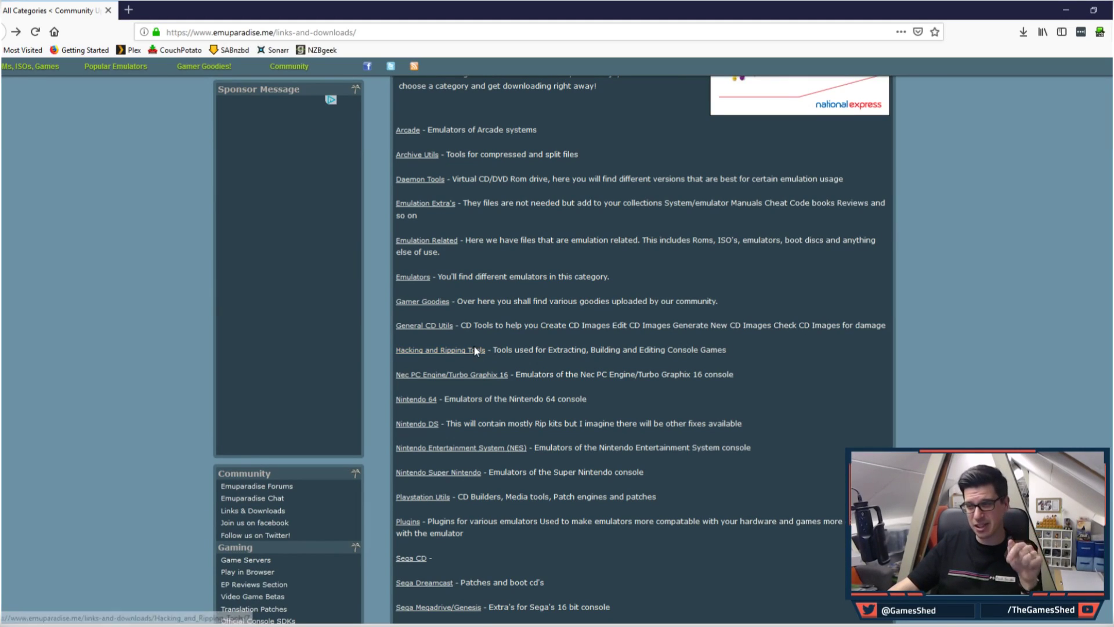
{"action": "left_click", "coordinate": [438, 330]}
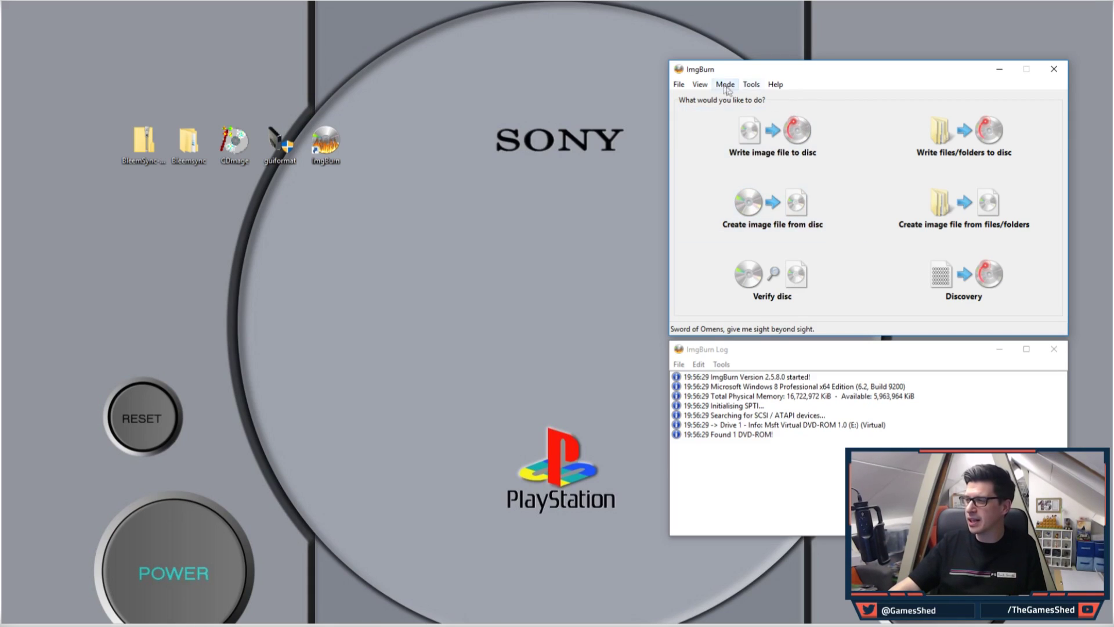
Switch ImgBurn to Read mode with the Msft Virtual DVD-ROM (E:) drive as source.
{"action": "left_click", "coordinate": [678, 85]}
{"action": "mouse_move", "coordinate": [725, 84]}
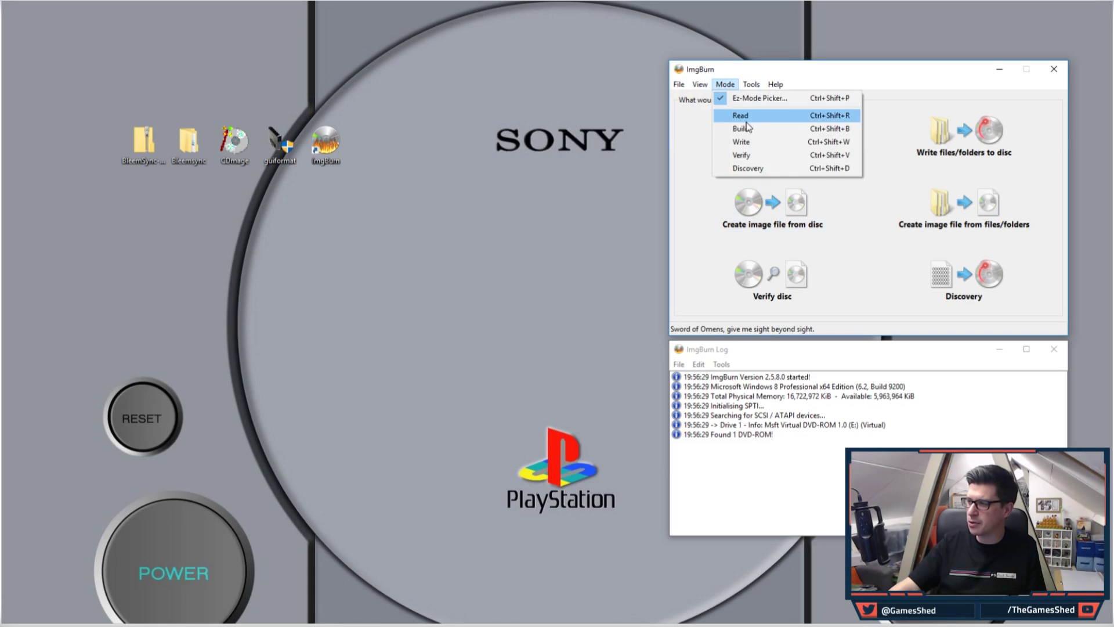
{"action": "left_click", "coordinate": [747, 116]}
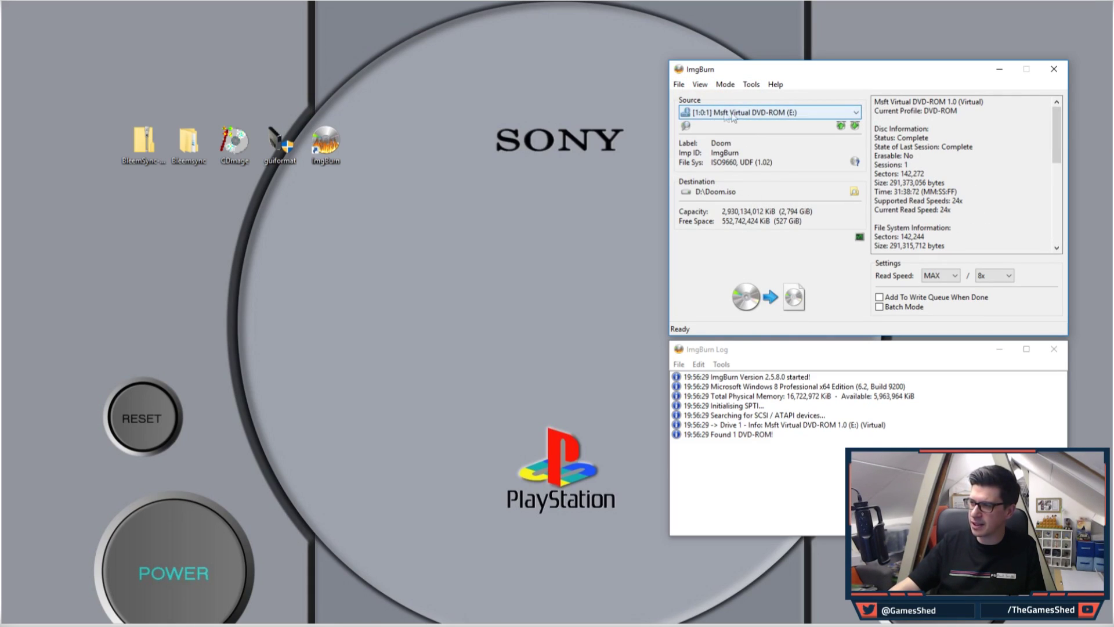
{"action": "left_click", "coordinate": [738, 114]}
{"action": "left_click", "coordinate": [738, 116]}
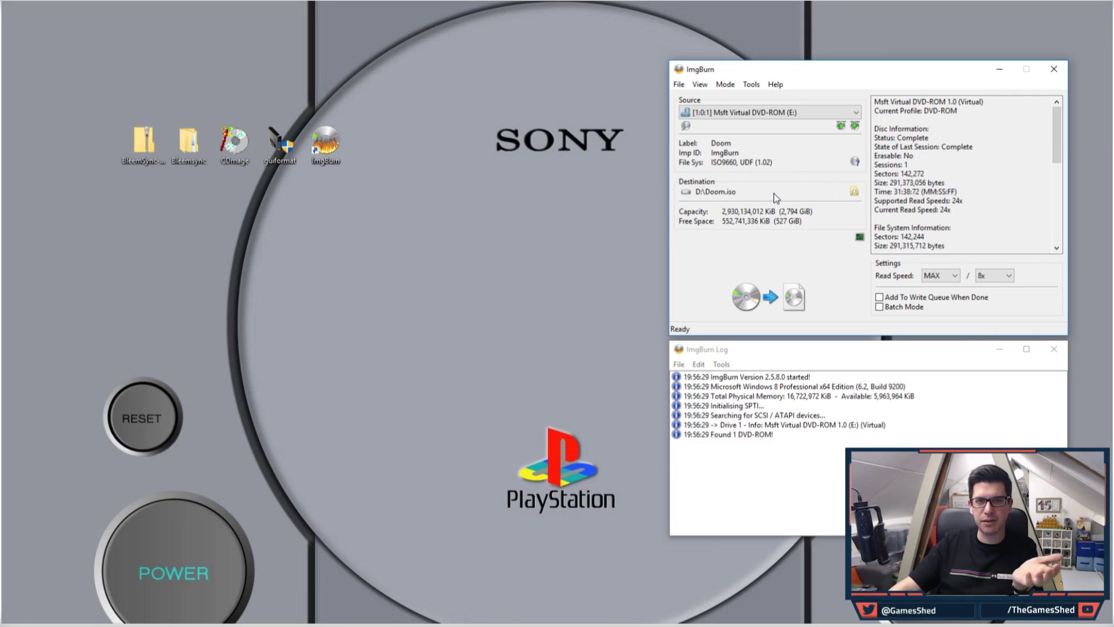
Set the destination to Doom.iso in Desktop\Bleemsync\PS ISO\Doom New.
{"action": "left_click", "coordinate": [854, 192]}
{"action": "double_click", "coordinate": [737, 191]}
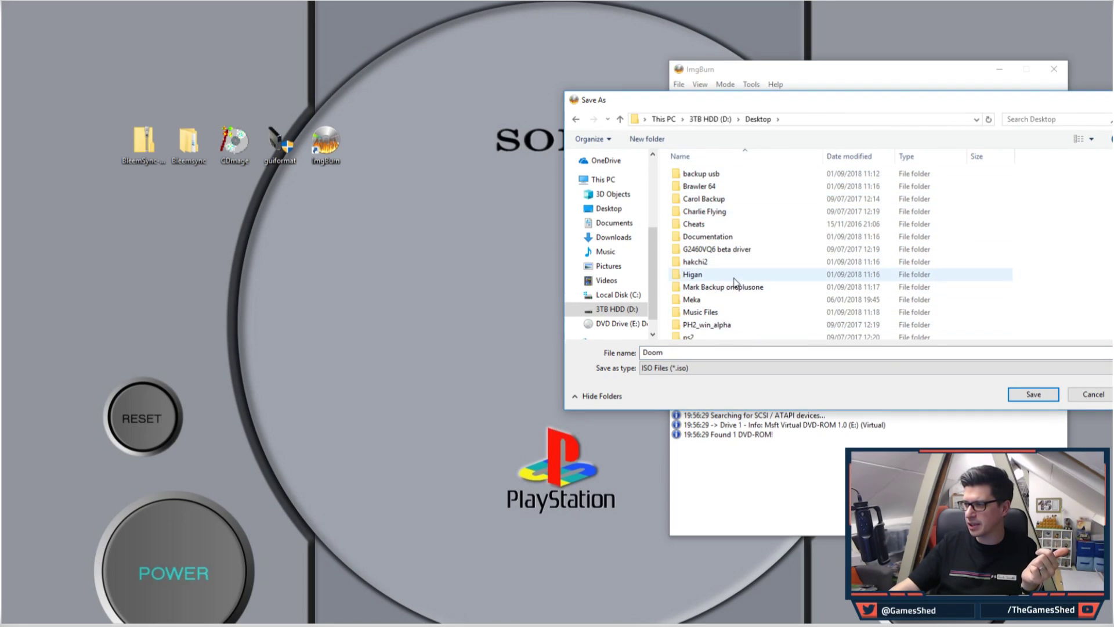
{"action": "left_click", "coordinate": [609, 209]}
{"action": "left_click", "coordinate": [711, 195]}
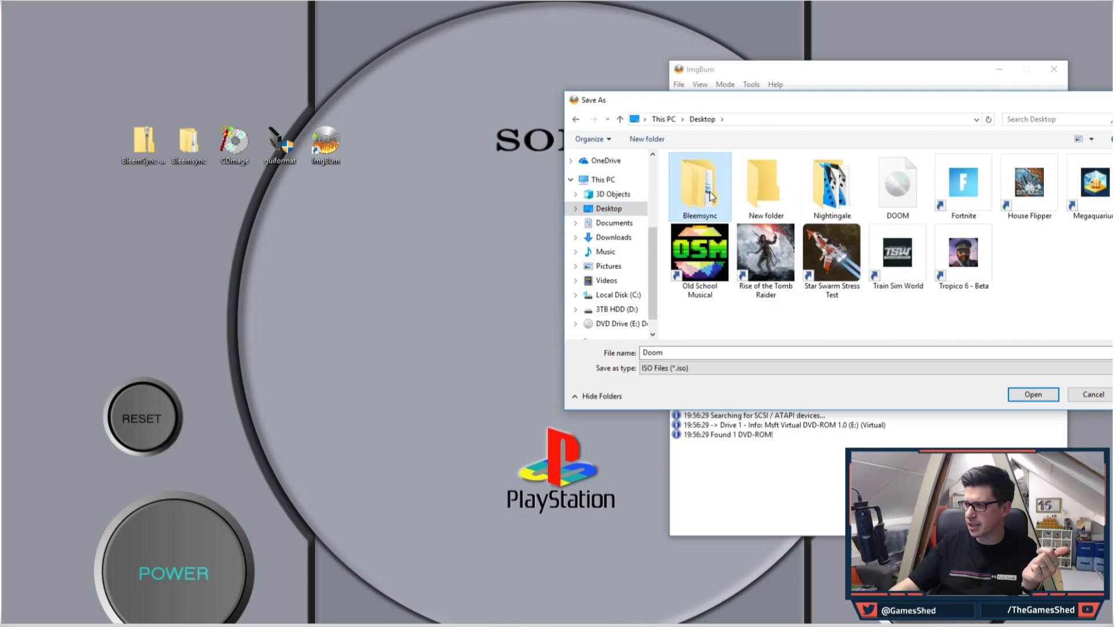
{"action": "double_click", "coordinate": [710, 195]}
{"action": "double_click", "coordinate": [725, 212]}
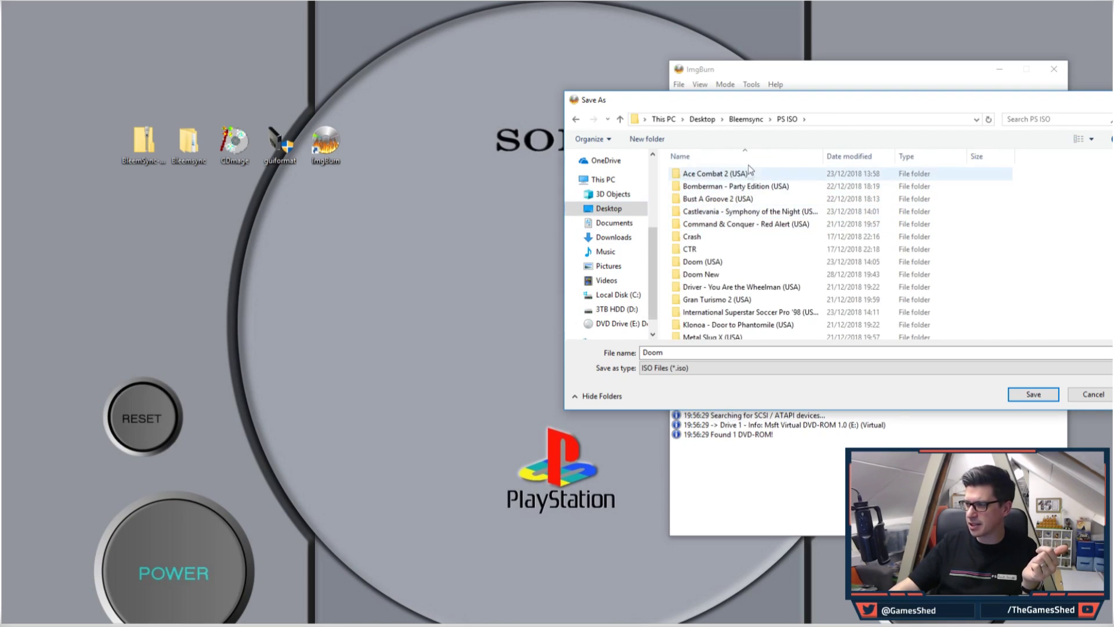
{"action": "double_click", "coordinate": [735, 274]}
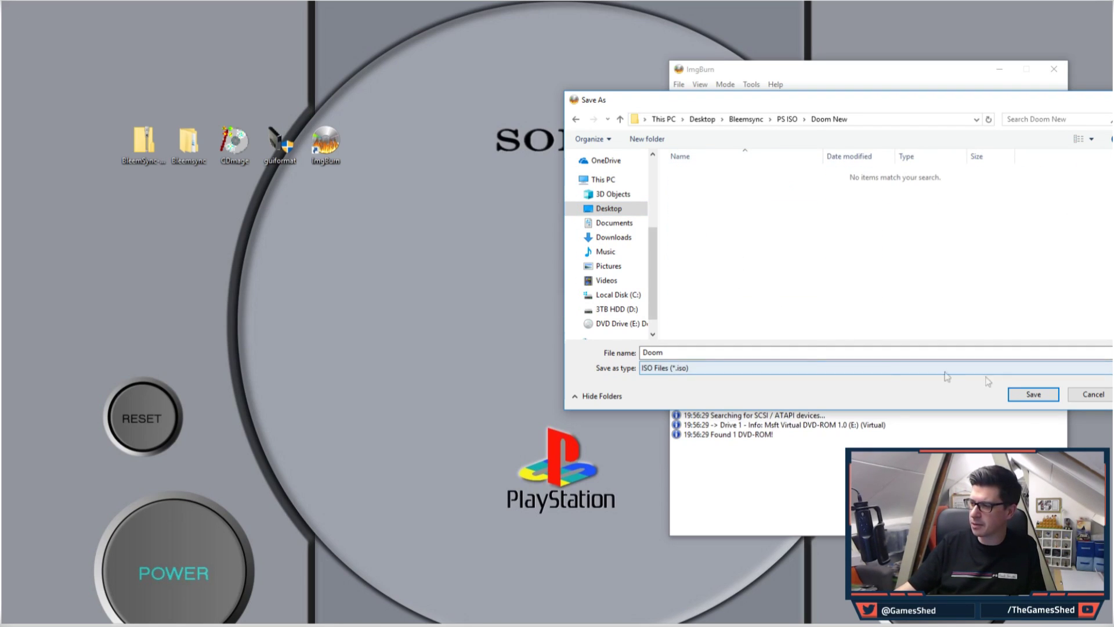
{"action": "double_click", "coordinate": [690, 355]}
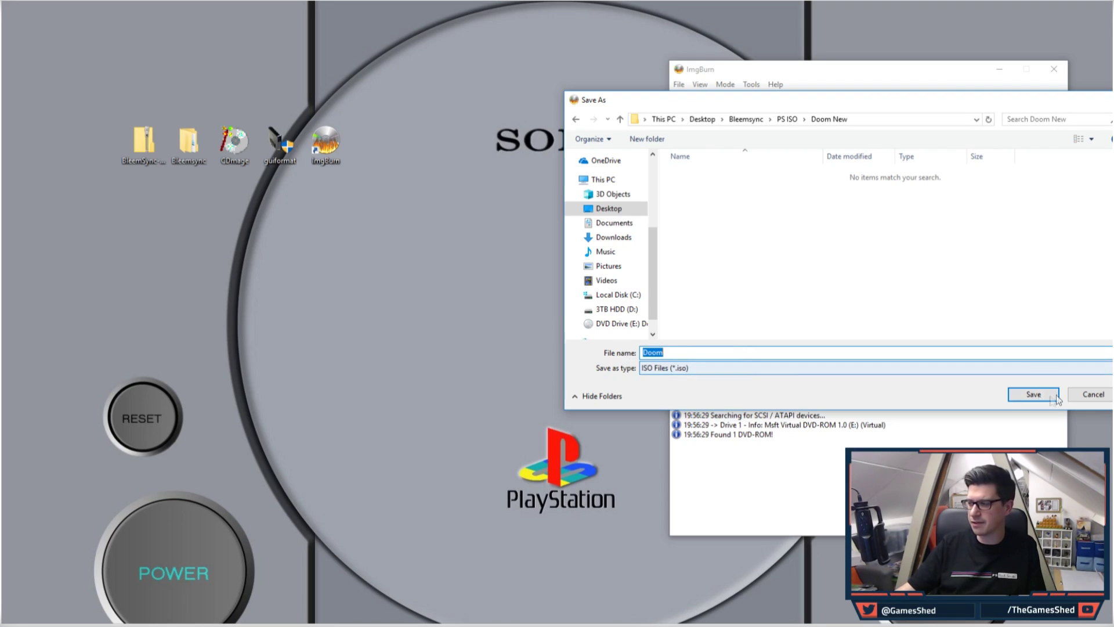
{"action": "left_click", "coordinate": [1032, 395]}
Read the Doom disc into Doom.iso, acknowledge the completion message, and close ImgBurn.
{"action": "left_click", "coordinate": [771, 307]}
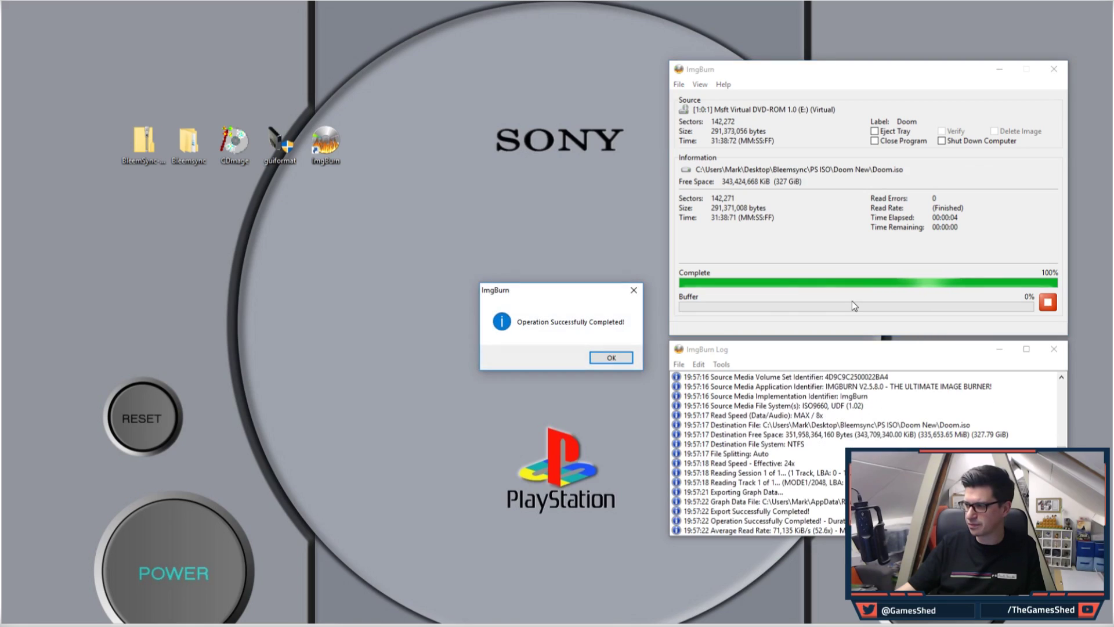
{"action": "left_click", "coordinate": [610, 357]}
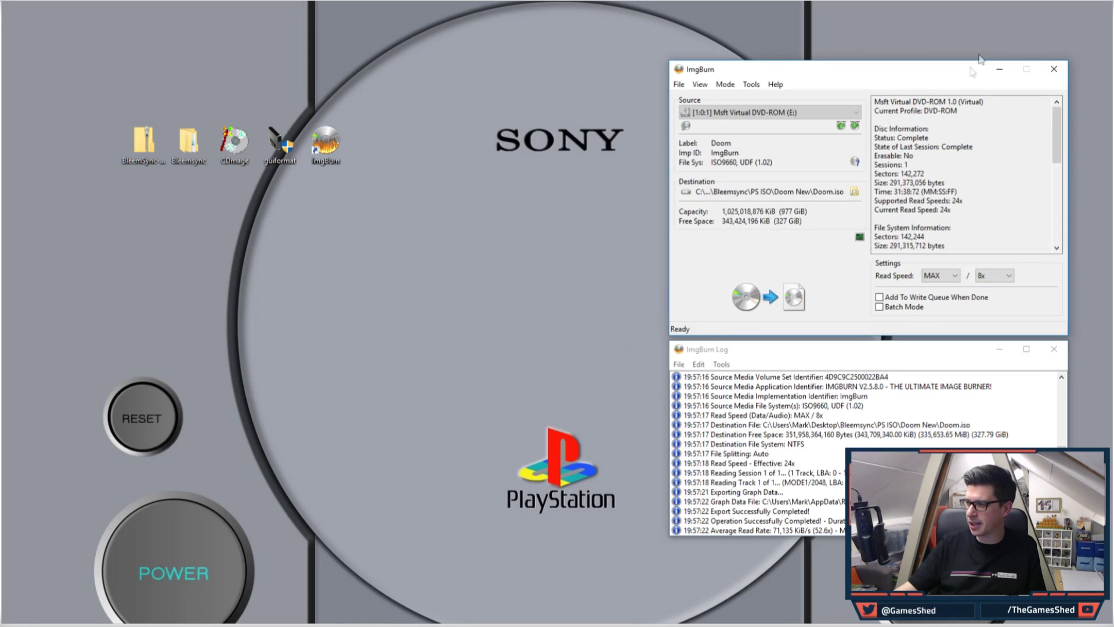
{"action": "left_click", "coordinate": [1045, 71]}
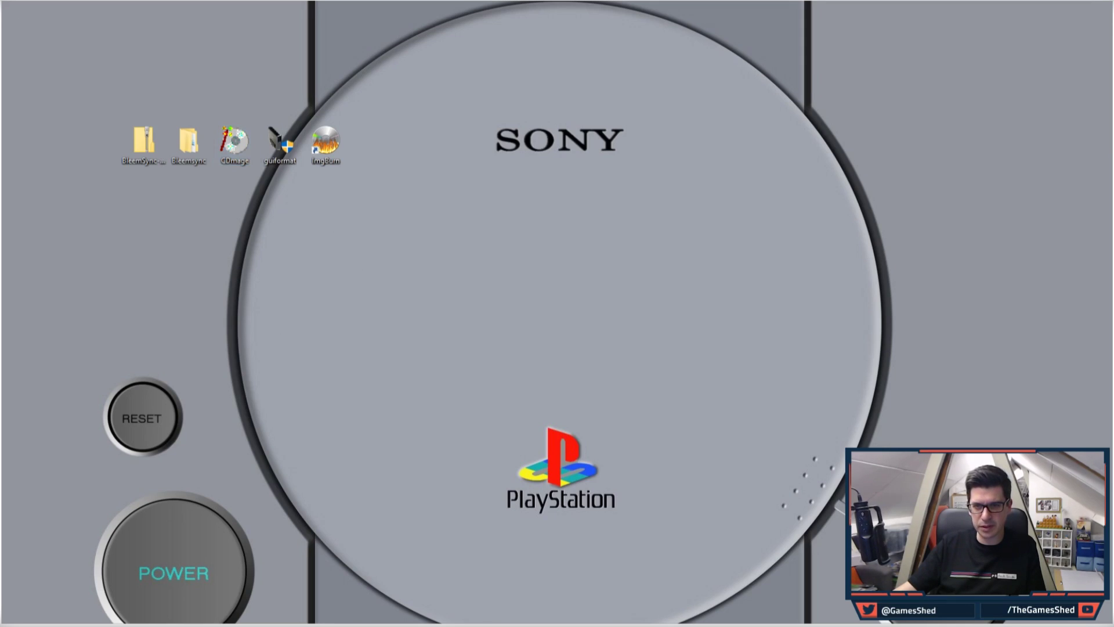
In a folder window, browse to Bleemsync\PS ISO\Doom New and select the larger Doom image.
{"action": "left_click", "coordinate": [120, 619]}
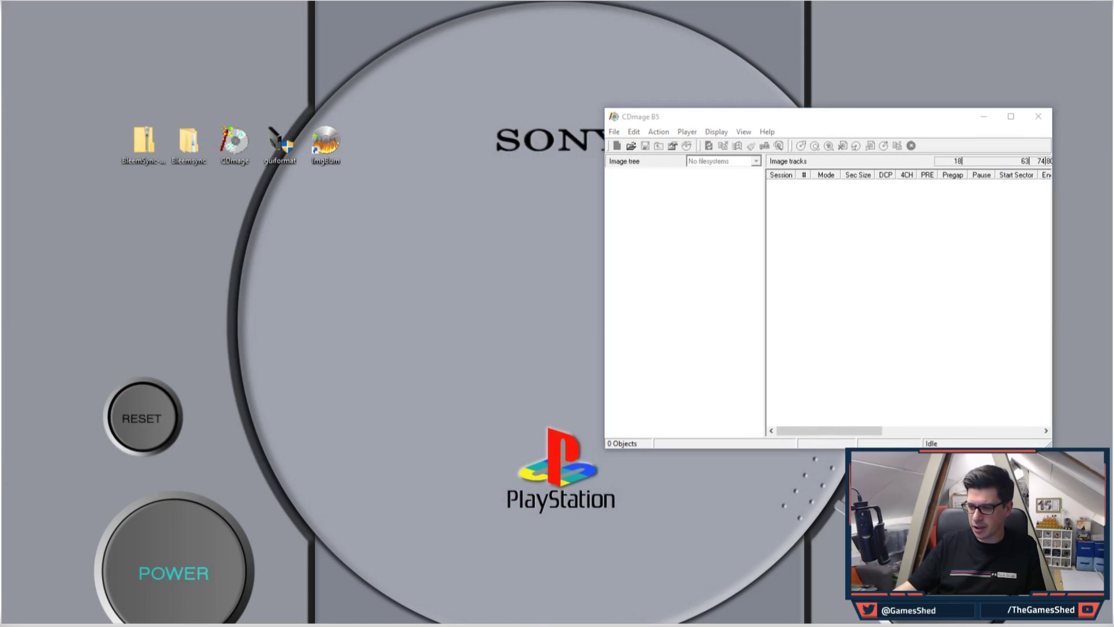
{"action": "double_click", "coordinate": [191, 144]}
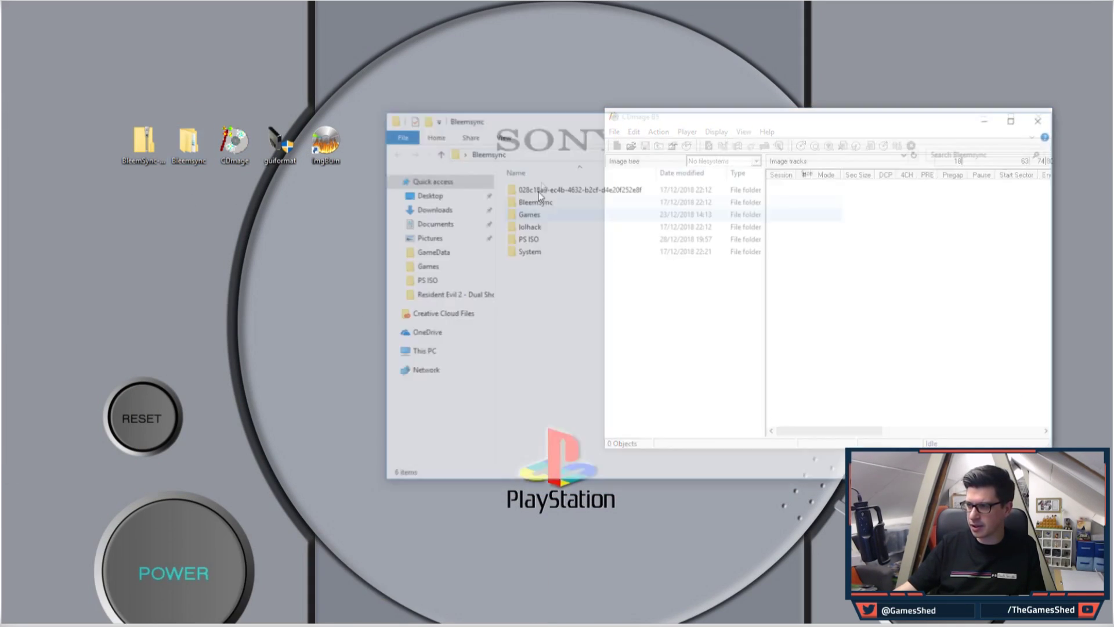
{"action": "left_click_drag", "start_coordinate": [567, 125], "coordinate": [210, 231]}
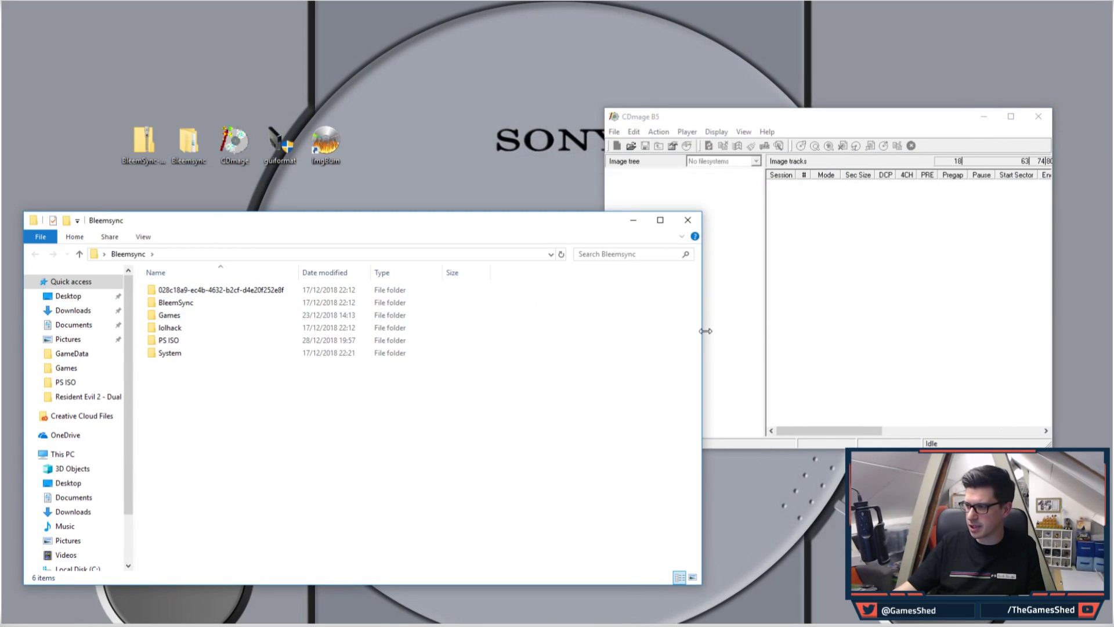
{"action": "left_click_drag", "start_coordinate": [701, 331], "coordinate": [468, 330]}
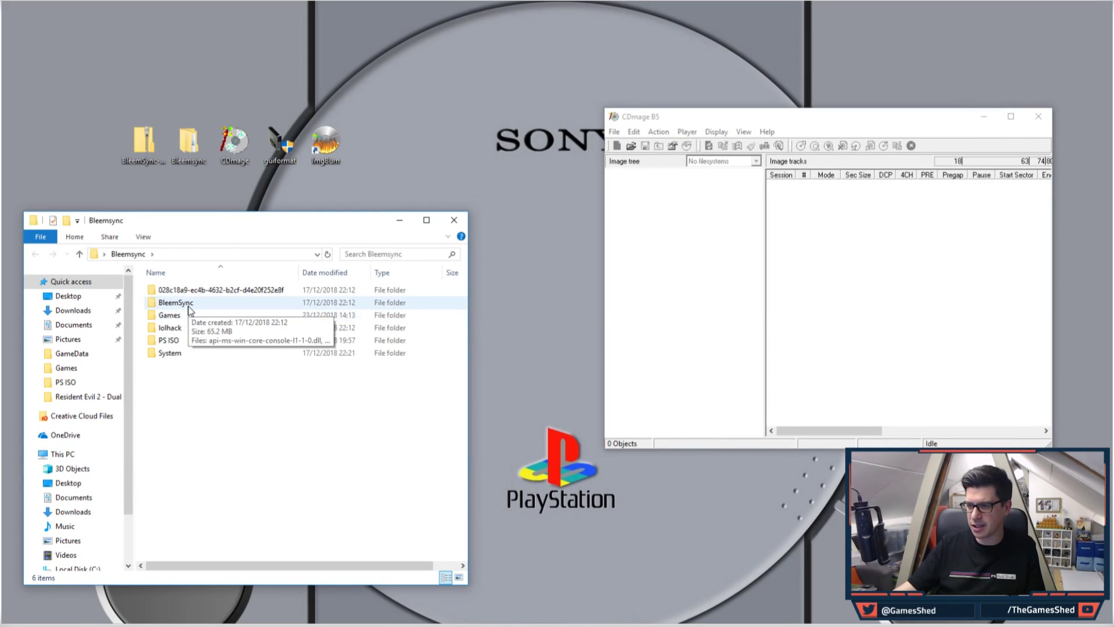
{"action": "double_click", "coordinate": [184, 341]}
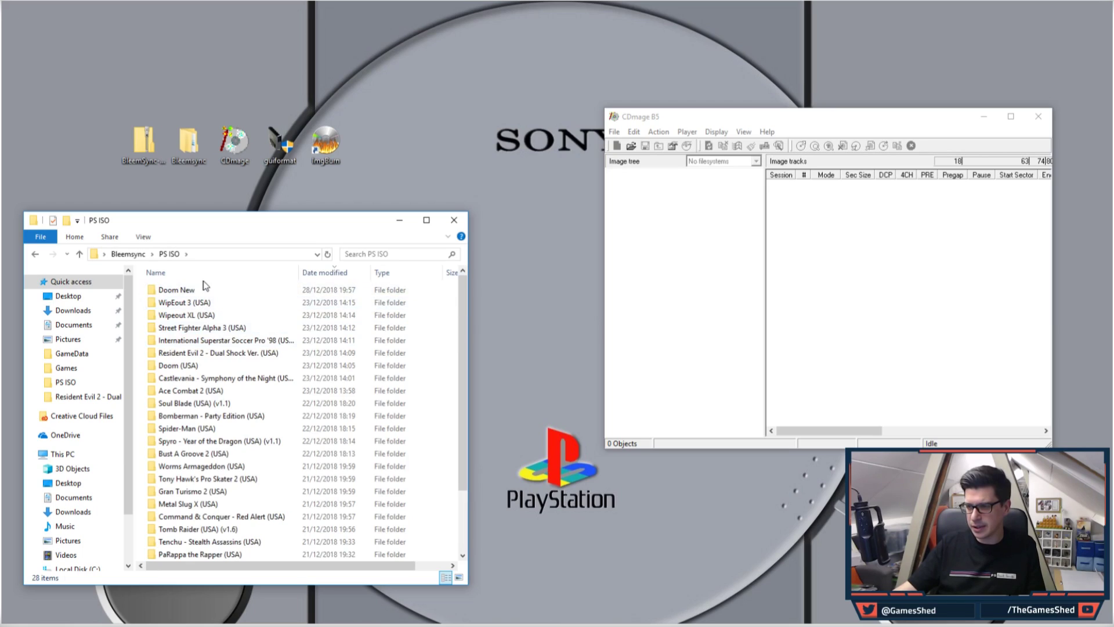
{"action": "double_click", "coordinate": [187, 290]}
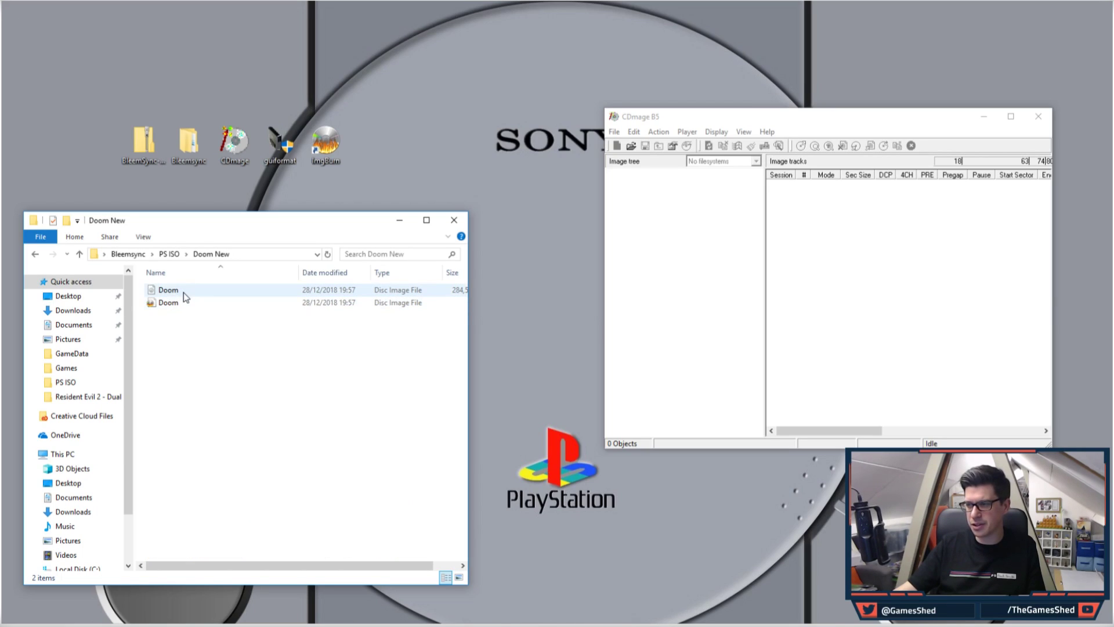
{"action": "left_click", "coordinate": [183, 292]}
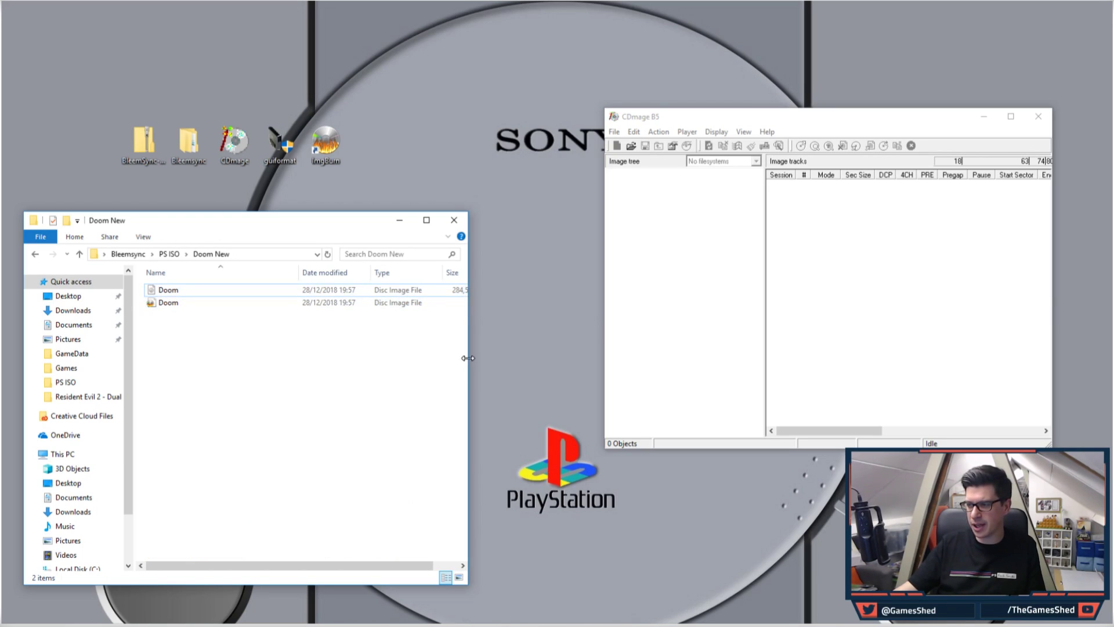
{"action": "left_click_drag", "start_coordinate": [464, 365], "coordinate": [546, 351]}
Load Doom.iso into CDmage as a MODE1/2048 image and right-click its data track.
{"action": "left_click_drag", "start_coordinate": [216, 297], "coordinate": [677, 306]}
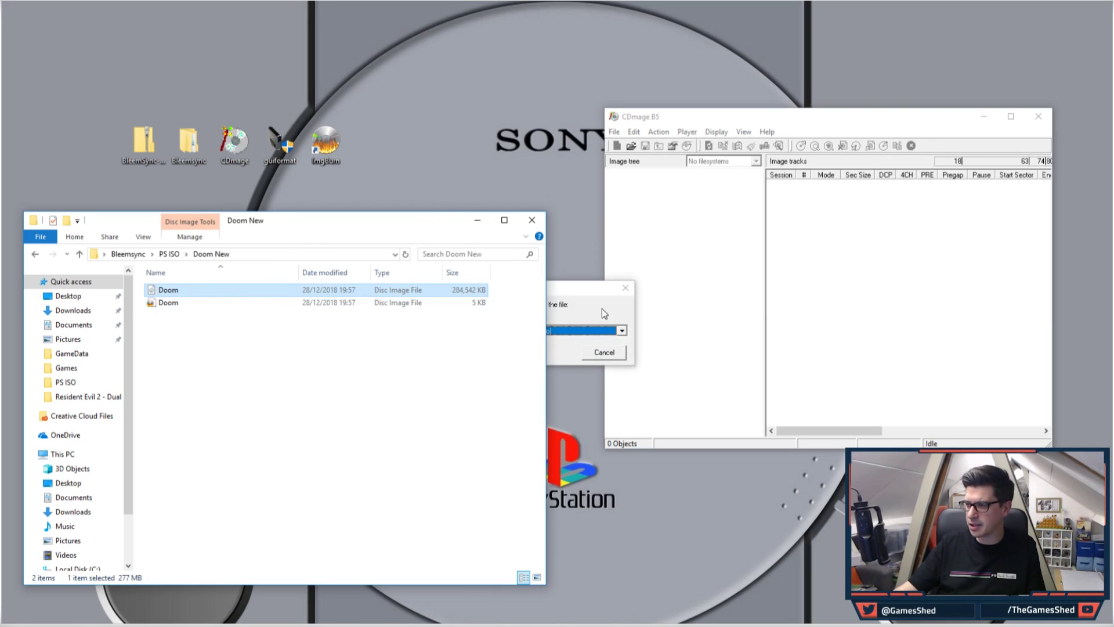
{"action": "left_click", "coordinate": [584, 287]}
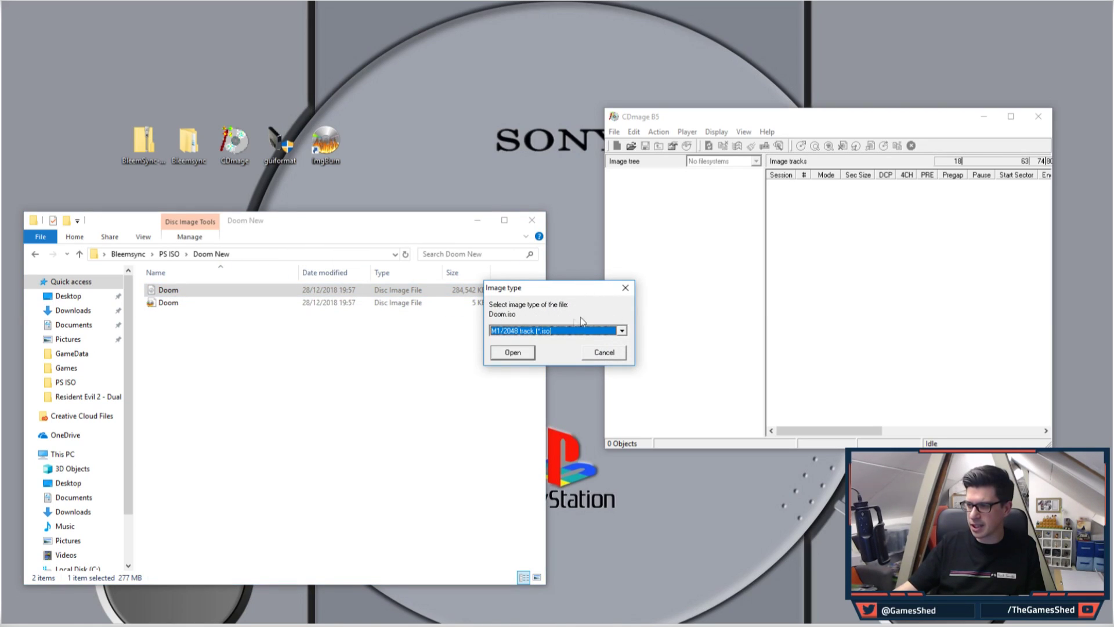
{"action": "left_click", "coordinate": [525, 355]}
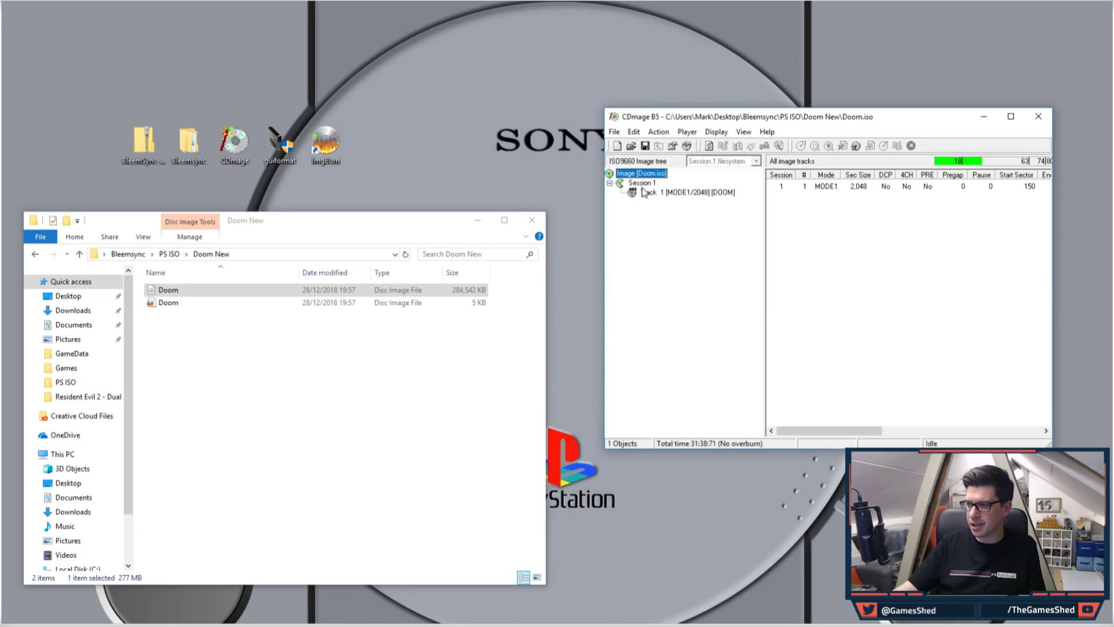
{"action": "left_click", "coordinate": [695, 193]}
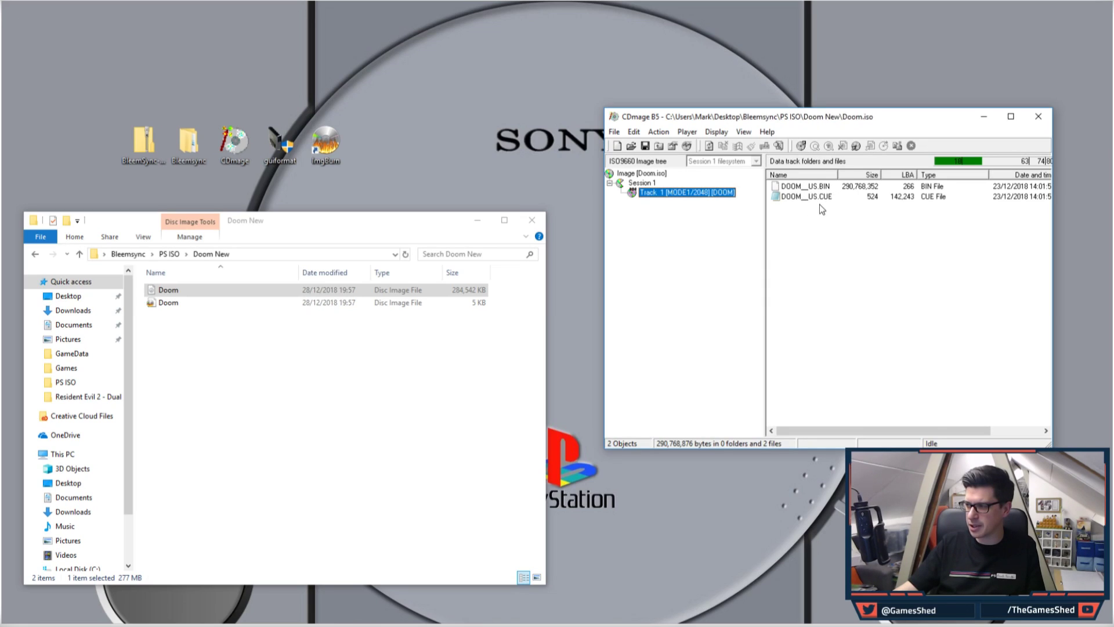
{"action": "left_click_drag", "start_coordinate": [833, 230], "coordinate": [1062, 458]}
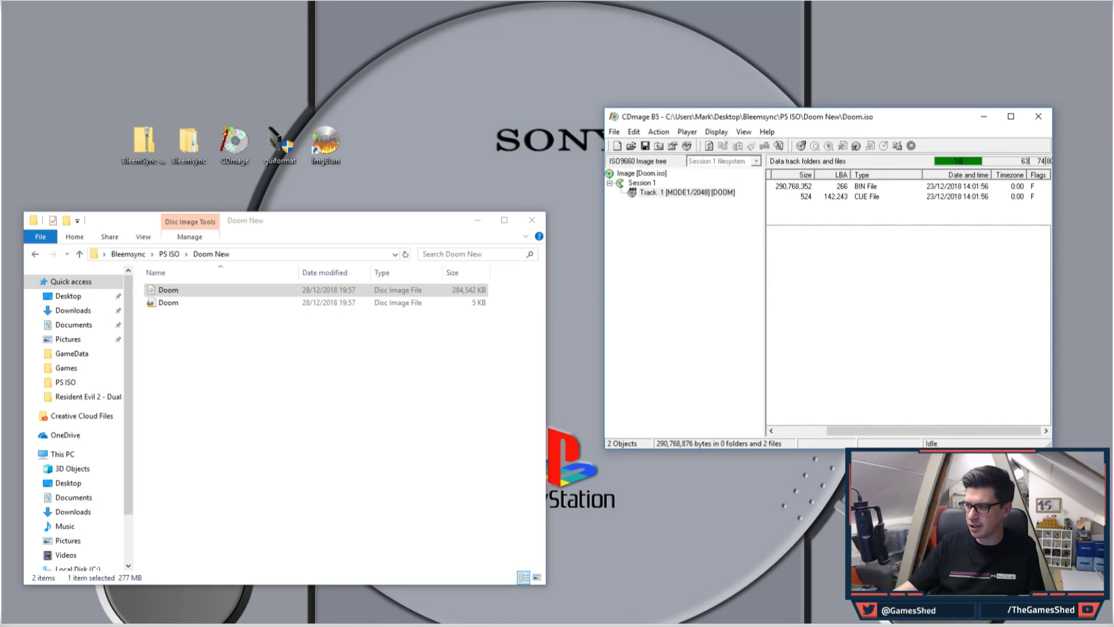
{"action": "left_click", "coordinate": [662, 275]}
{"action": "left_click", "coordinate": [788, 431]}
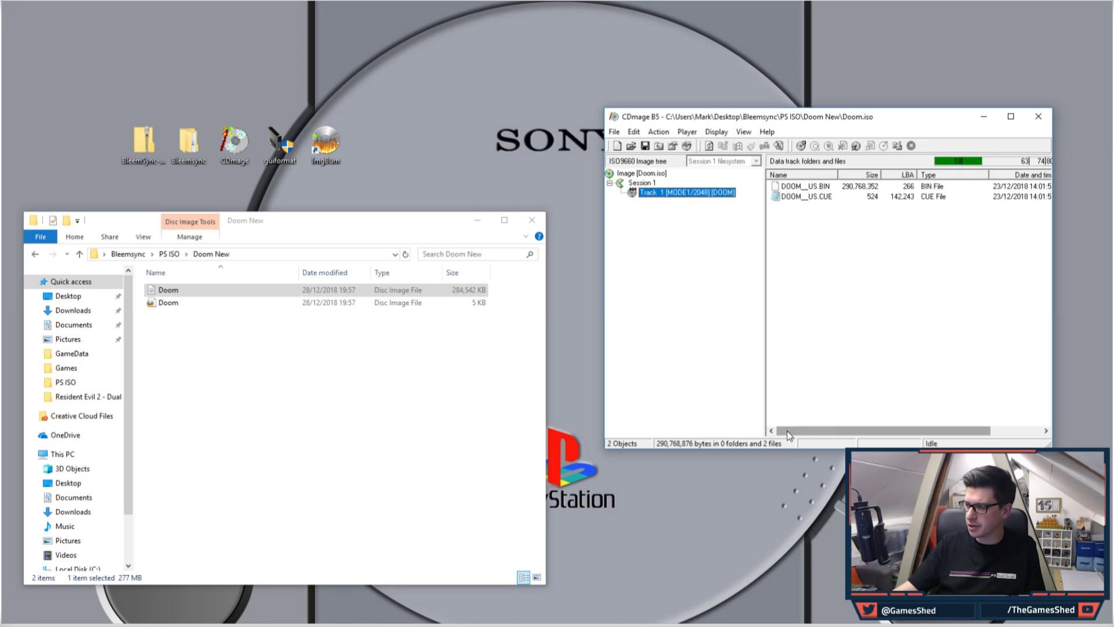
{"action": "right_click", "coordinate": [688, 195]}
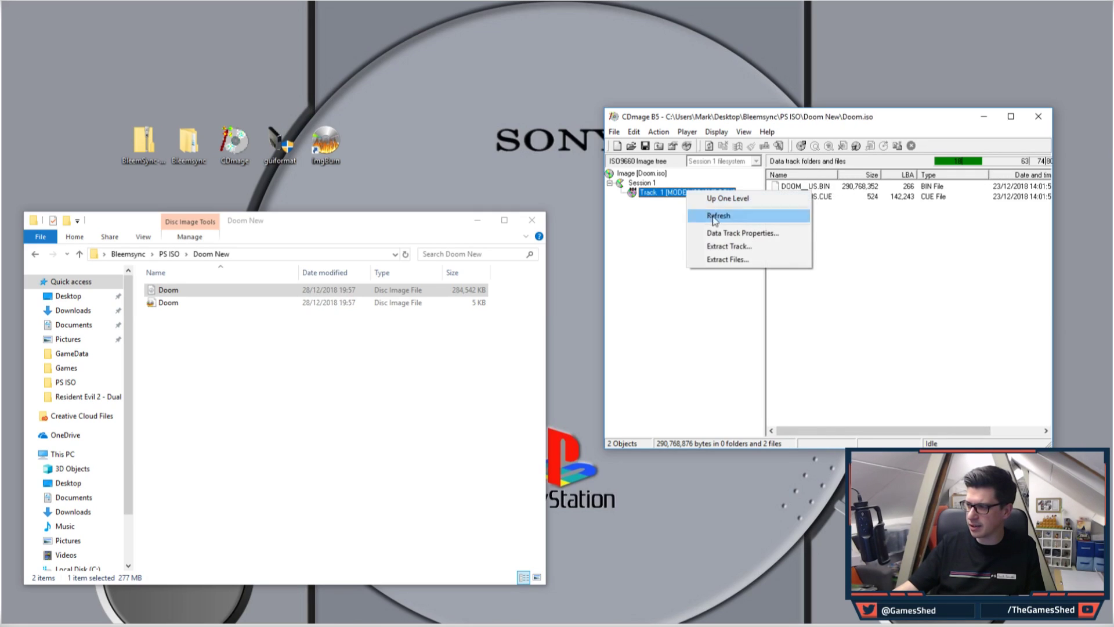
Choose Extract Files and set the destination folder to Desktop\Bleemsync\PS ISO\Doom New.
{"action": "left_click", "coordinate": [742, 261]}
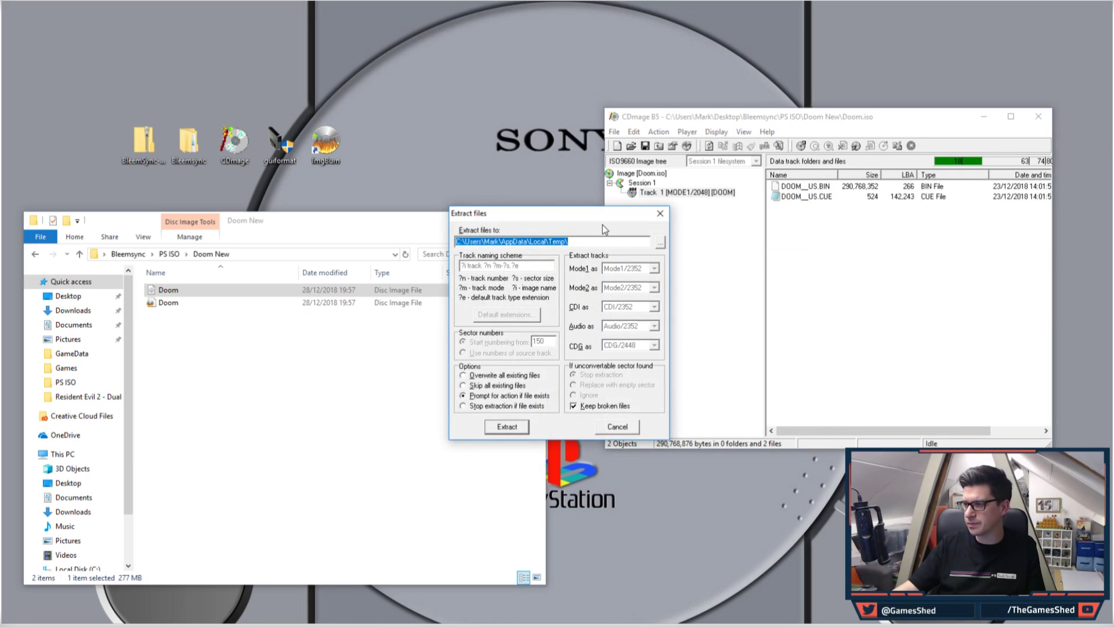
{"action": "left_click_drag", "start_coordinate": [598, 218], "coordinate": [757, 170]}
{"action": "left_click", "coordinate": [818, 190]}
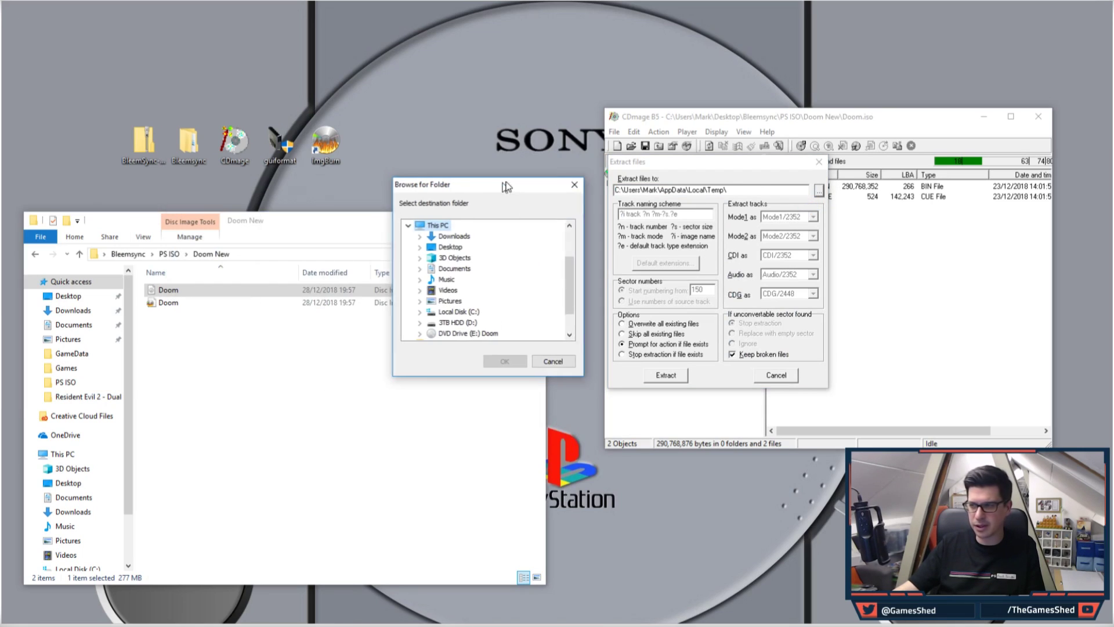
{"action": "left_click", "coordinate": [440, 246]}
{"action": "left_click", "coordinate": [423, 246]}
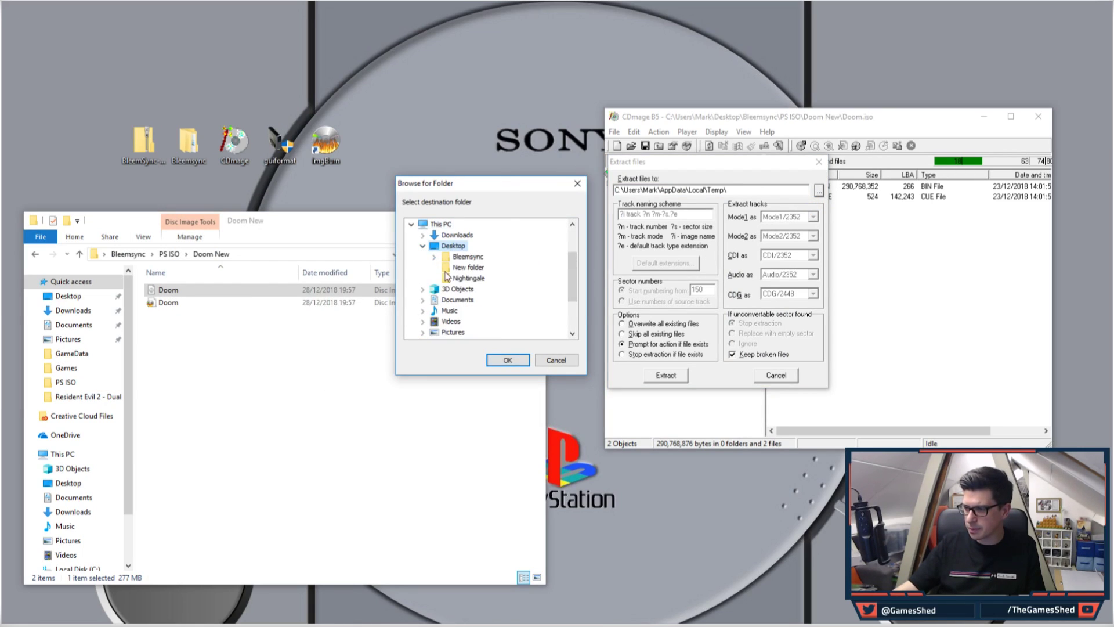
{"action": "left_click", "coordinate": [433, 256]}
{"action": "left_click", "coordinate": [446, 321]}
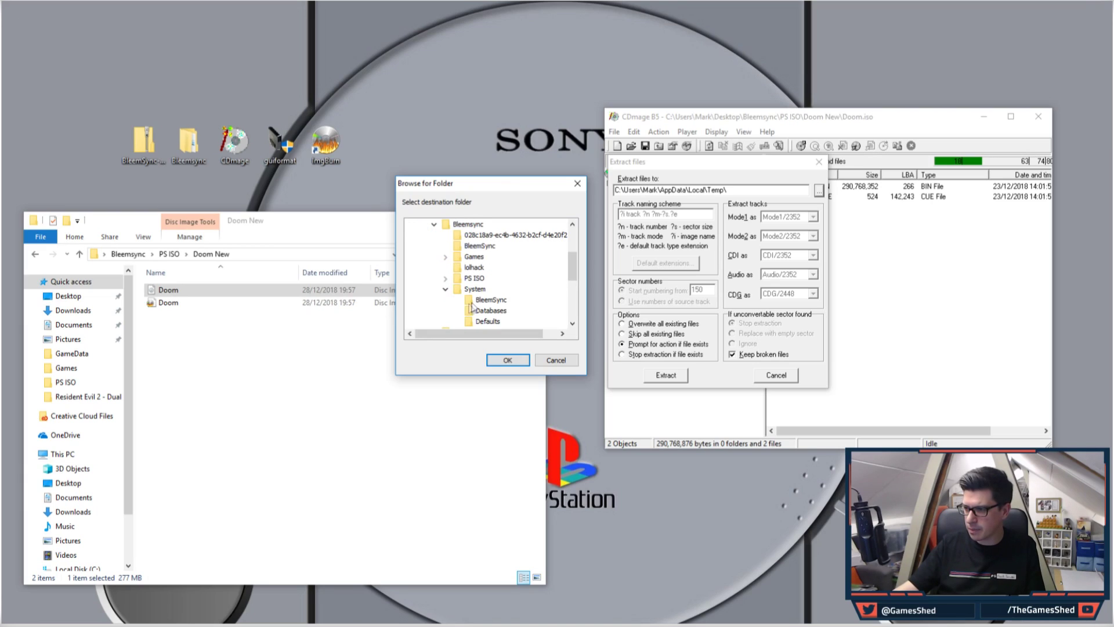
{"action": "scroll", "coordinate": [453, 291], "scroll_direction": "down", "scroll_amount": 3}
{"action": "scroll", "coordinate": [455, 267], "scroll_direction": "up", "scroll_amount": 3}
{"action": "left_click", "coordinate": [446, 278]}
{"action": "scroll", "coordinate": [516, 274], "scroll_direction": "down", "scroll_amount": 1}
{"action": "left_click", "coordinate": [491, 288]}
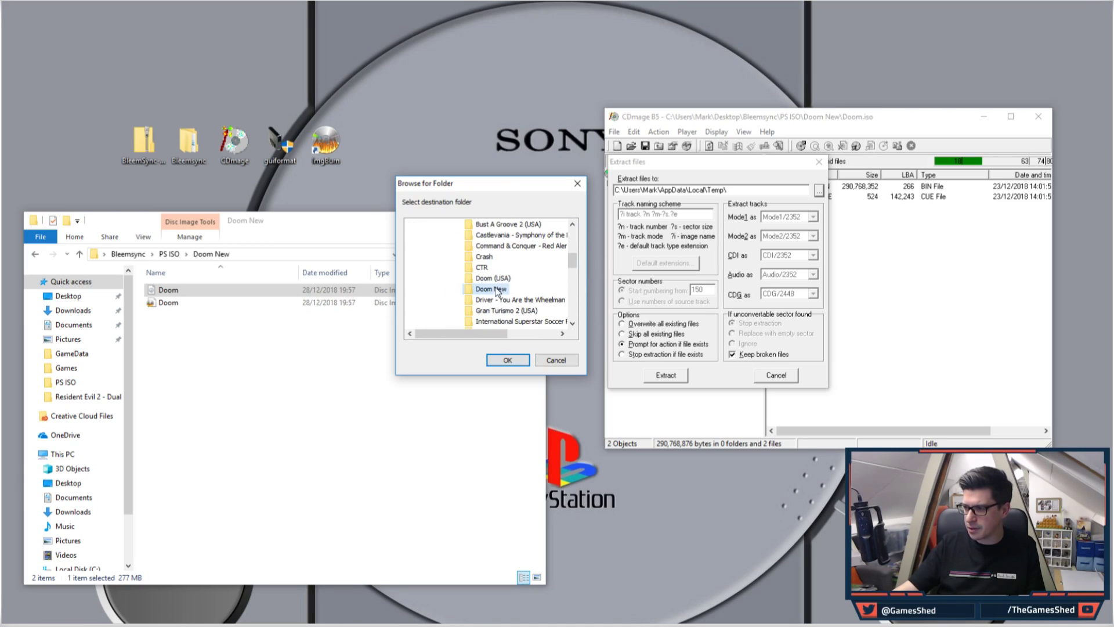
{"action": "left_click", "coordinate": [507, 359]}
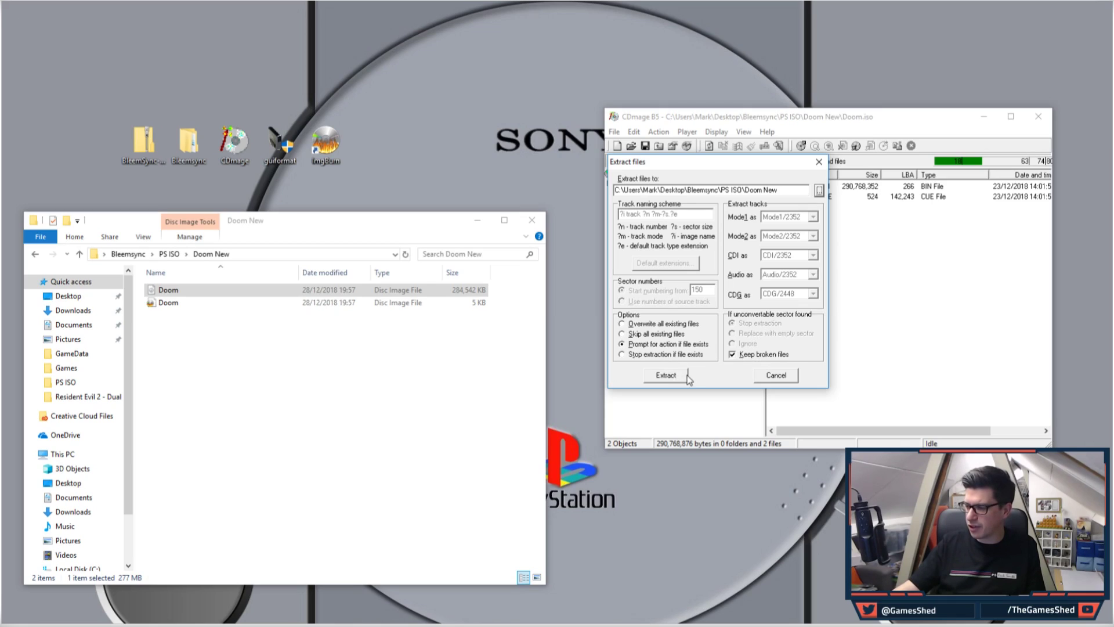
Extract DOOM__US.BIN and DOOM__US.CUE into Doom New and dismiss the success message.
{"action": "left_click", "coordinate": [664, 378]}
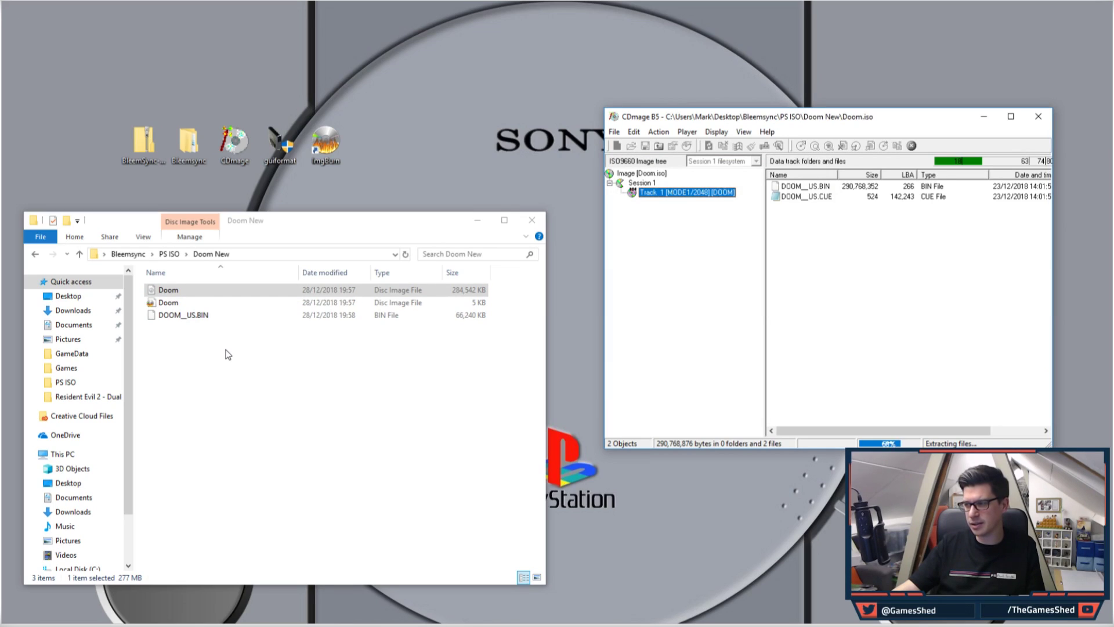
{"action": "left_click", "coordinate": [360, 316]}
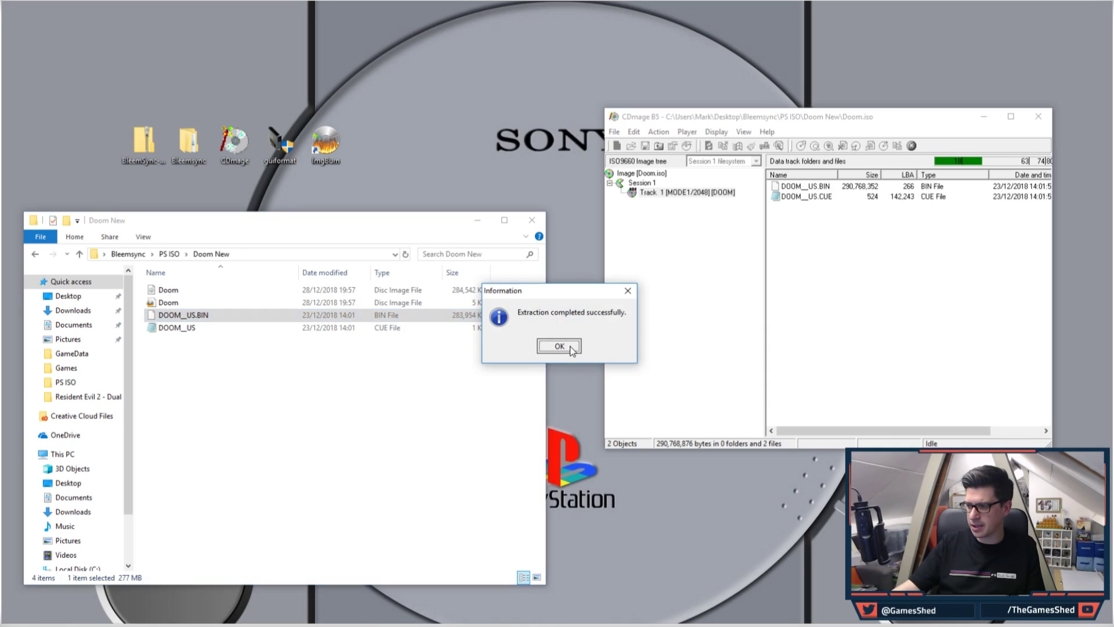
{"action": "left_click", "coordinate": [571, 348]}
Rename the extracted files from DOOM__US to DOOM.CUE and DOOM.BIN.
{"action": "left_click", "coordinate": [270, 366]}
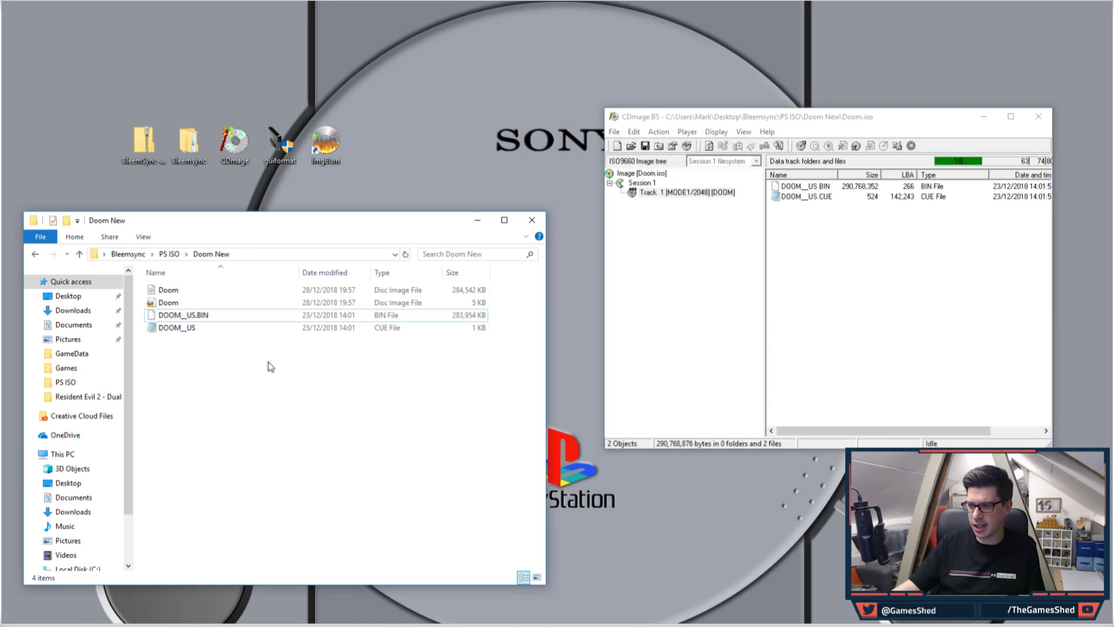
{"action": "left_click", "coordinate": [184, 328]}
{"action": "left_click", "coordinate": [194, 328]}
{"action": "key", "text": "End"}
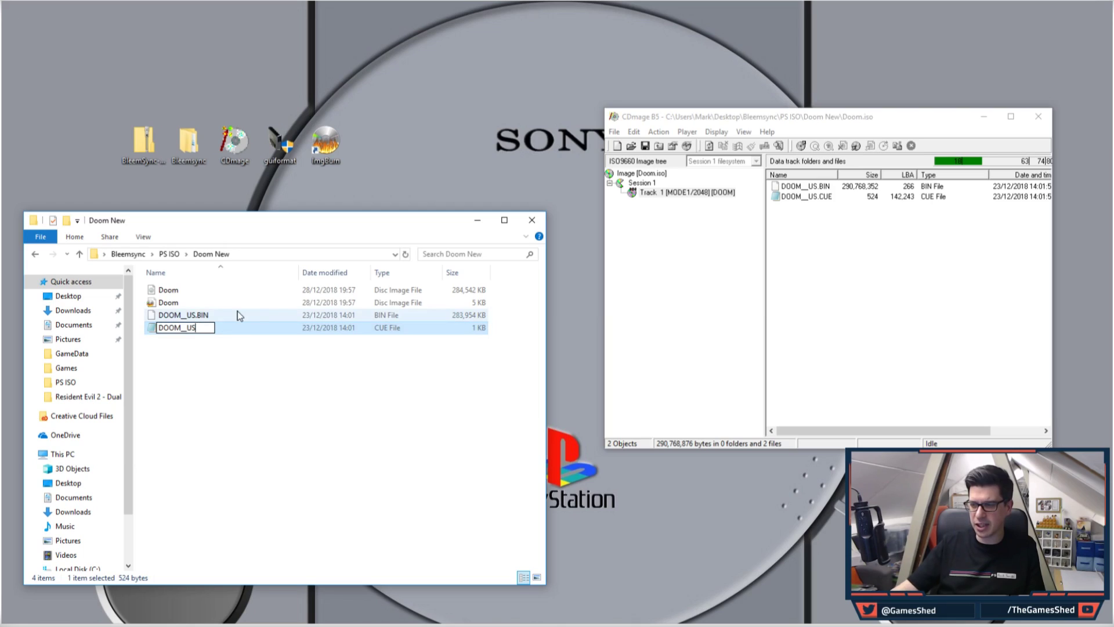
{"action": "key", "text": "BackSpace"}
{"action": "key", "text": "BackSpace"}
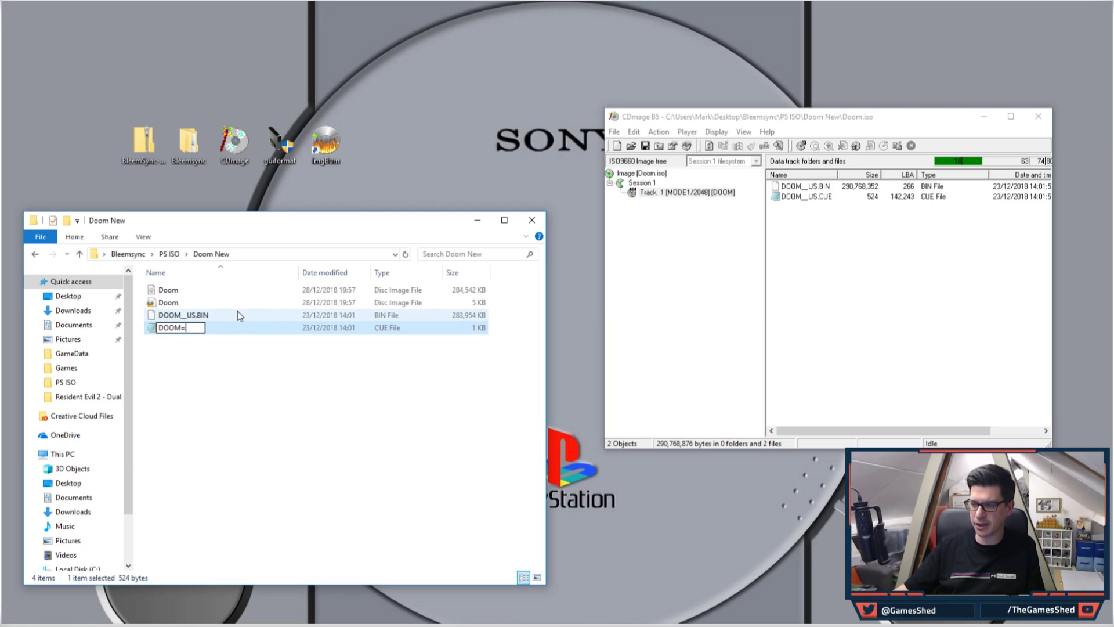
{"action": "key", "text": "BackSpace"}
{"action": "key", "text": "Return"}
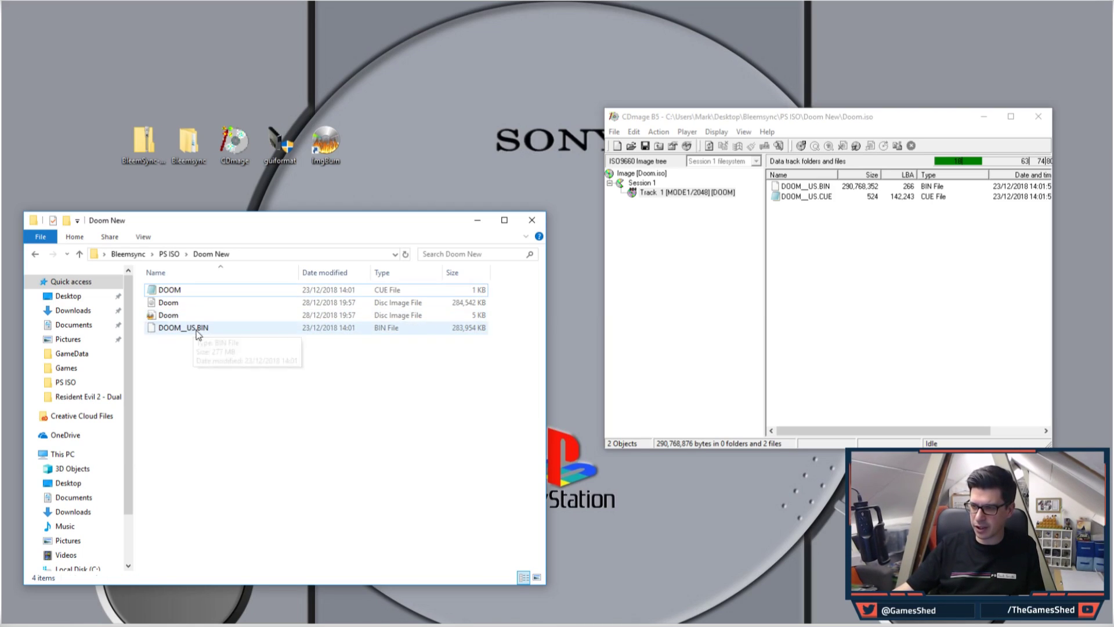
{"action": "left_click", "coordinate": [189, 326]}
{"action": "left_click", "coordinate": [193, 328]}
{"action": "key", "text": "Right"}
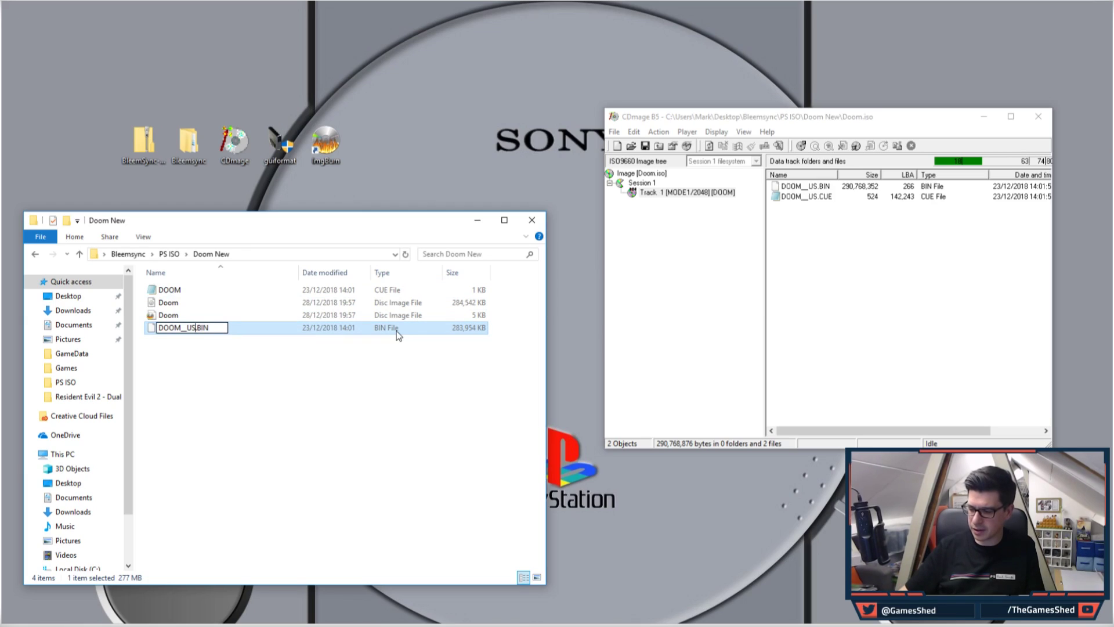
{"action": "key", "text": "BackSpace"}
{"action": "key", "text": "BackSpace"}
{"action": "key", "text": "BackSpace"}
{"action": "key", "text": "BackSpace"}
{"action": "key", "text": "Return"}
Close CDmage and permanently delete the old Doom image files from Doom New.
{"action": "key", "text": "alt+Tab"}
{"action": "key", "text": "alt+F4"}
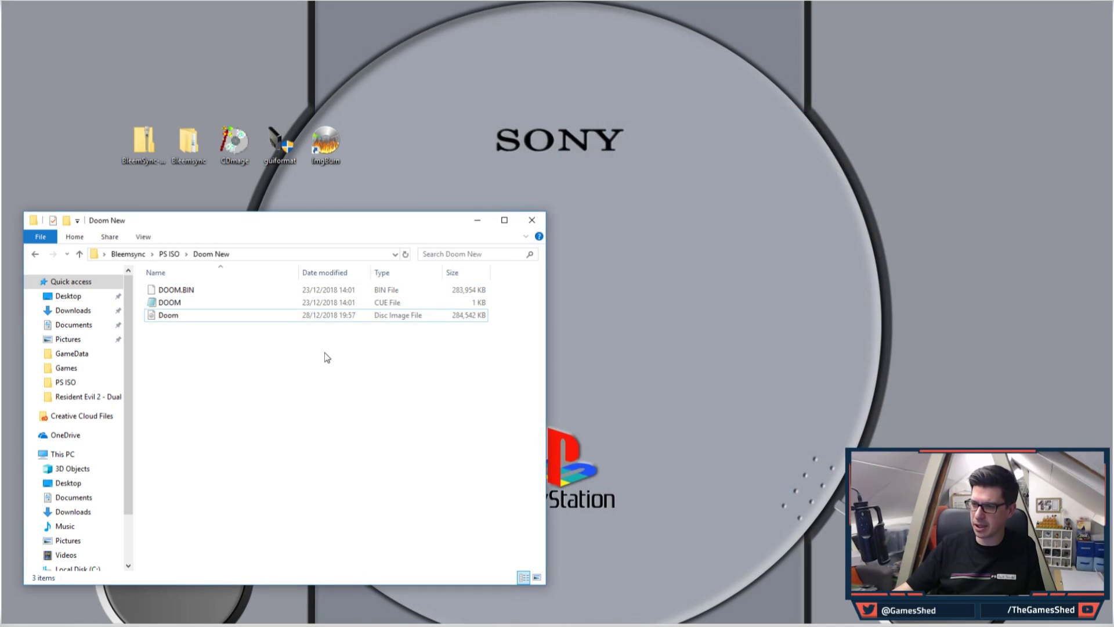
{"action": "left_click", "coordinate": [219, 317]}
{"action": "key", "text": "shift+Delete"}
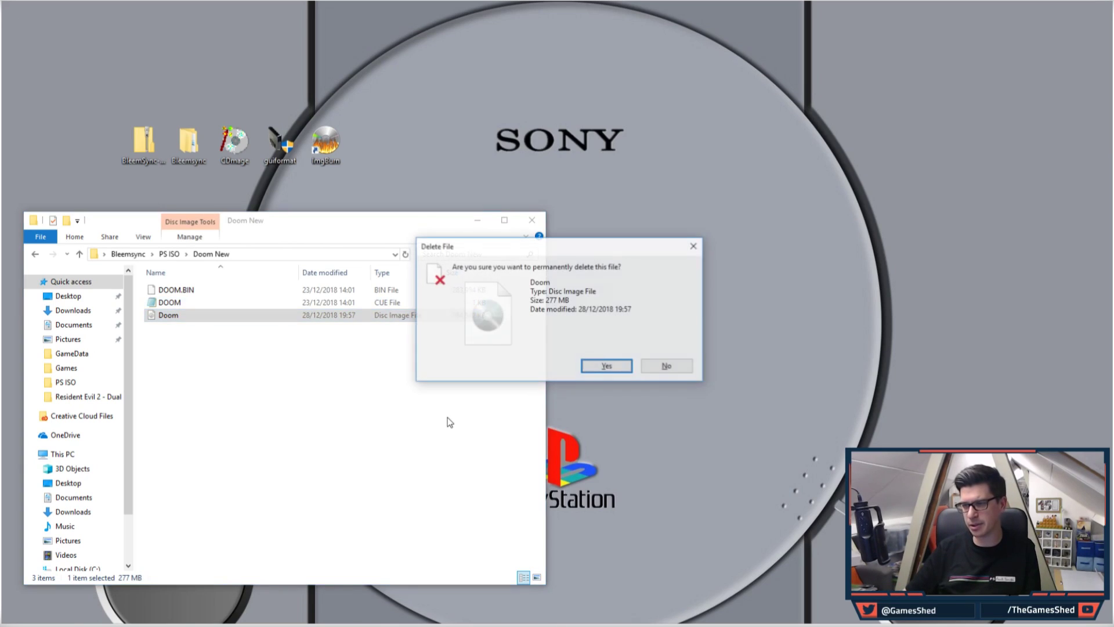
{"action": "key", "text": "Return"}
{"action": "left_click_drag", "start_coordinate": [323, 323], "coordinate": [237, 293]}
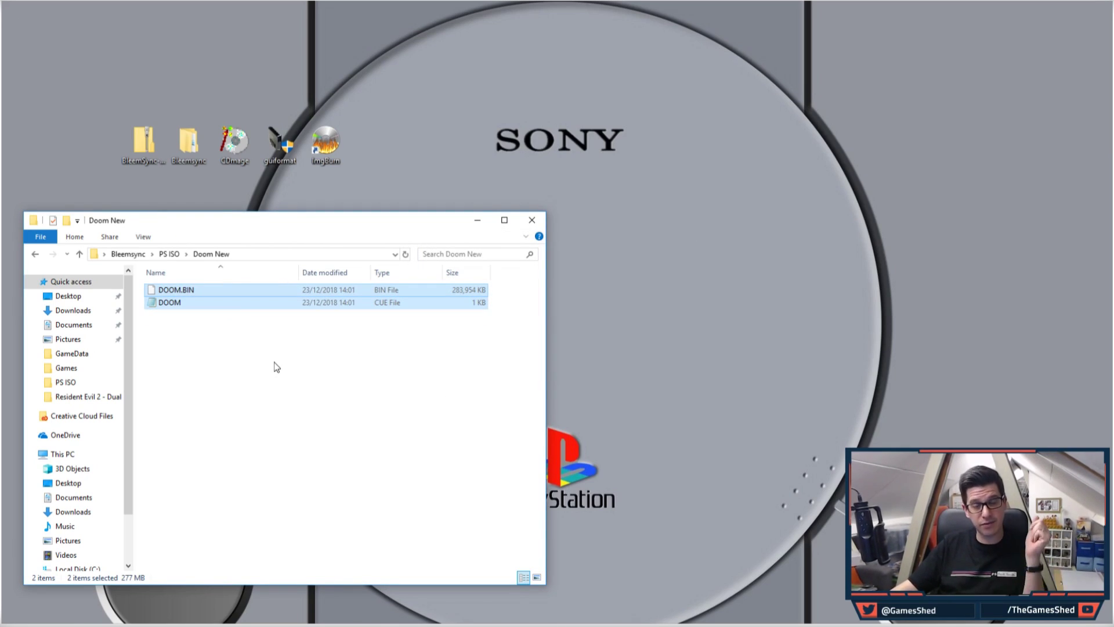
{"action": "left_click", "coordinate": [267, 374]}
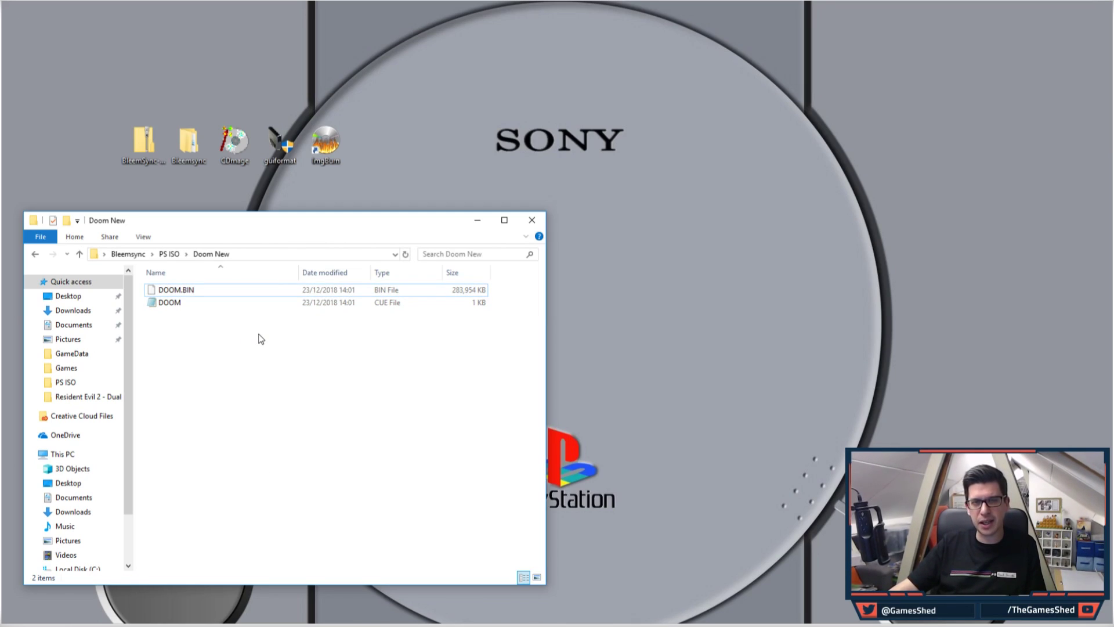
{"action": "left_click_drag", "start_coordinate": [306, 230], "coordinate": [585, 153]}
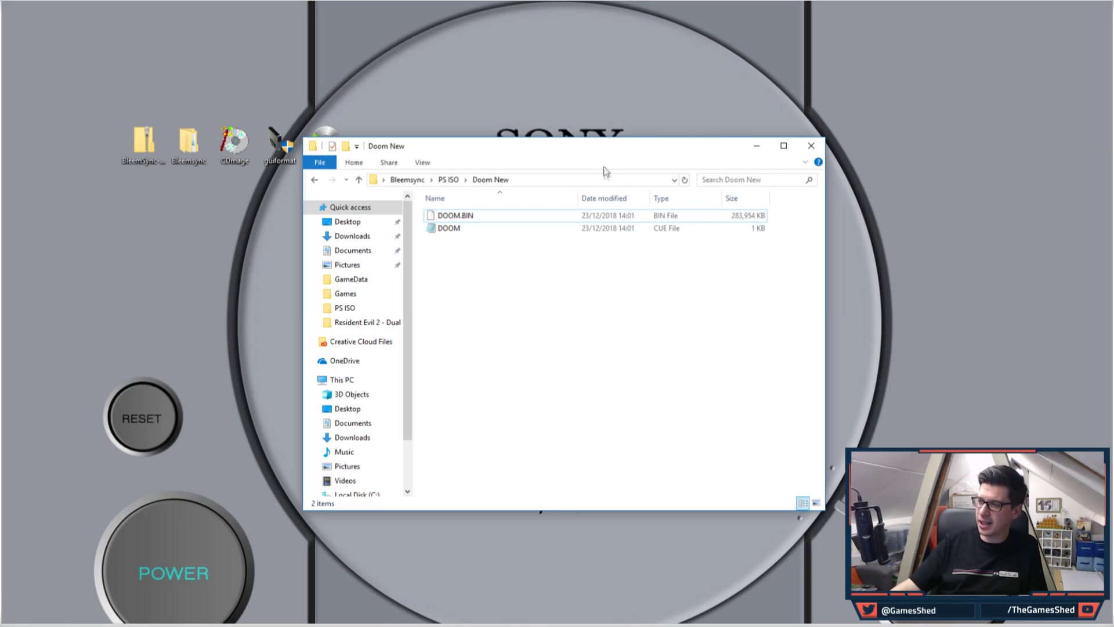
{"action": "left_click_drag", "start_coordinate": [606, 146], "coordinate": [479, 234]}
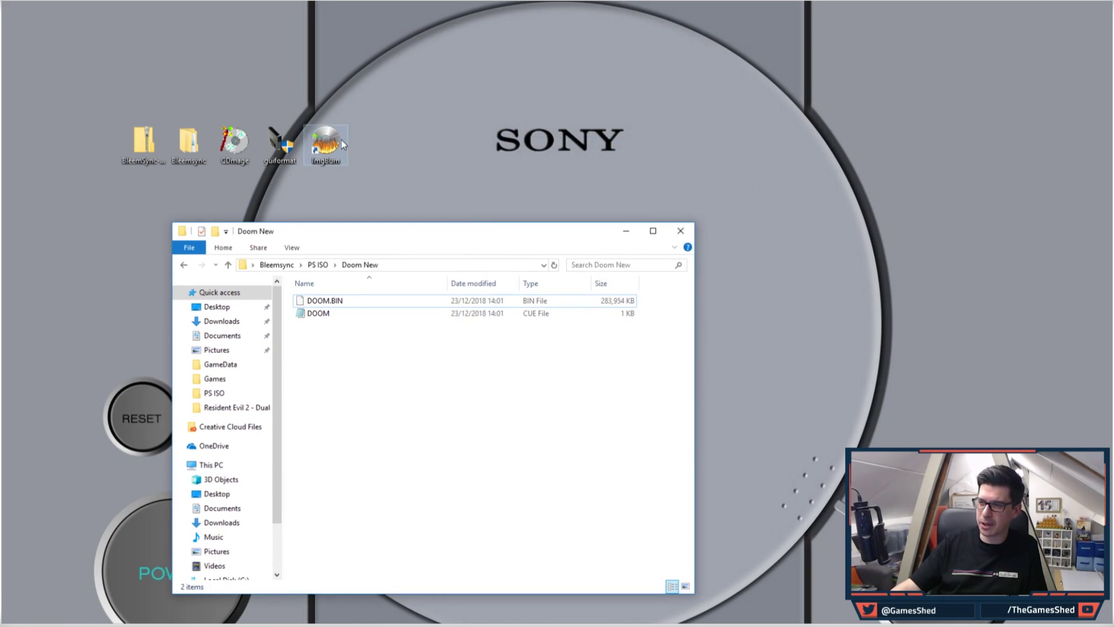
{"action": "left_click", "coordinate": [234, 144]}
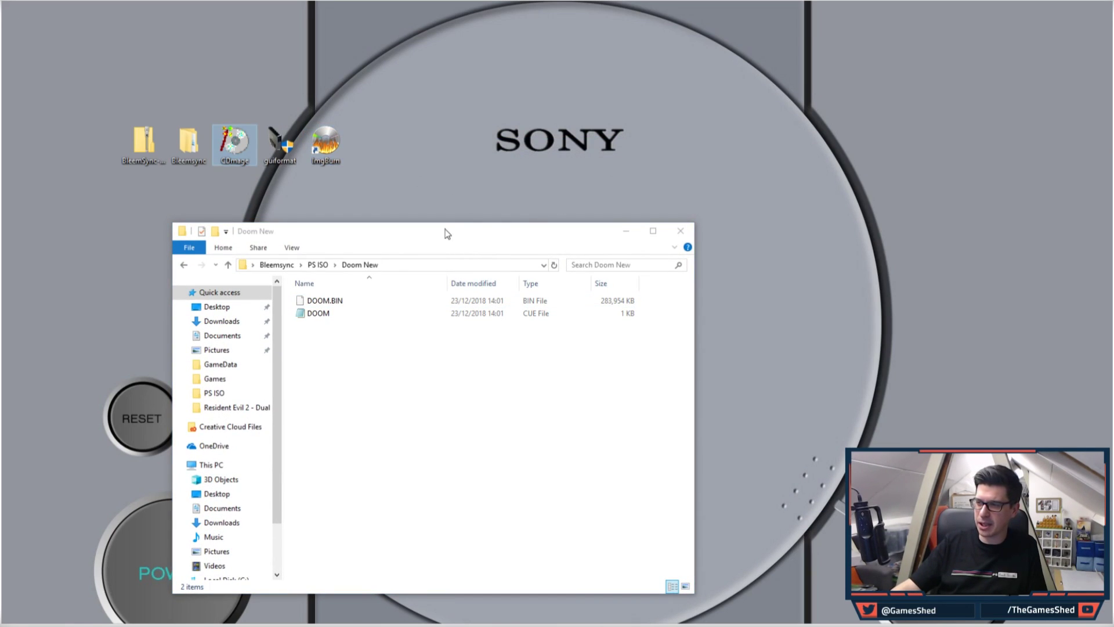
{"action": "left_click_drag", "start_coordinate": [447, 233], "coordinate": [699, 103]}
{"action": "left_click_drag", "start_coordinate": [645, 236], "coordinate": [588, 166]}
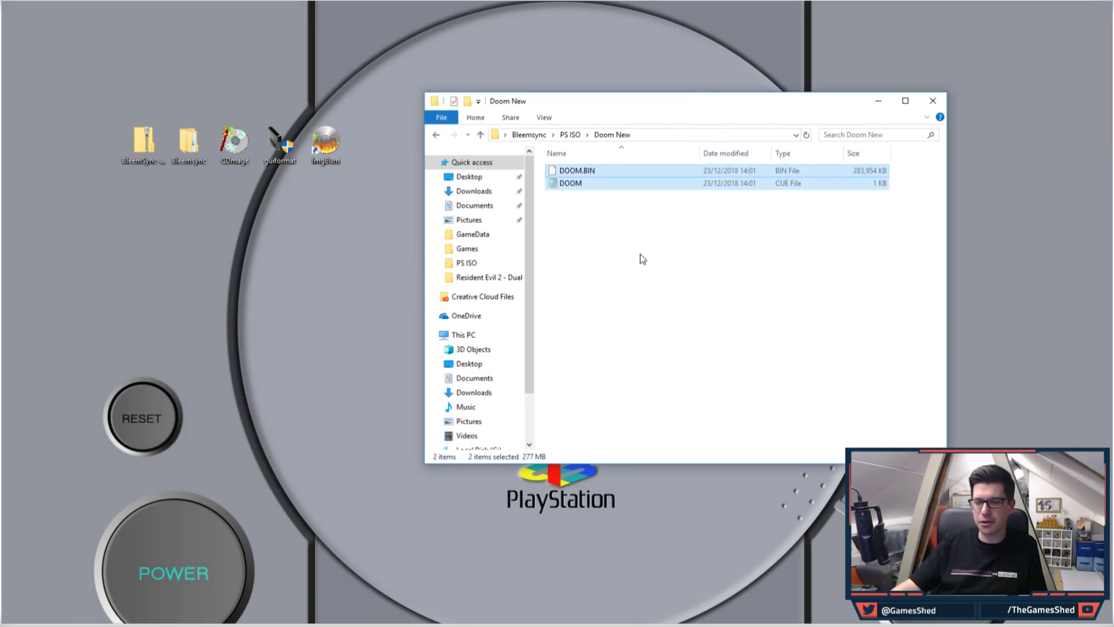
{"action": "left_click", "coordinate": [637, 253]}
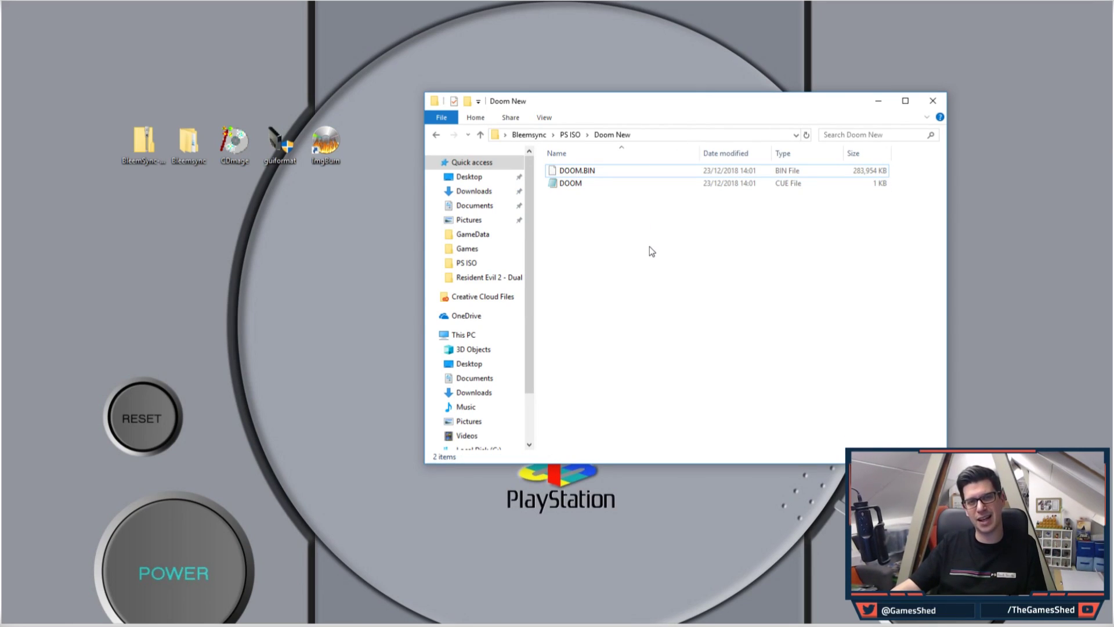